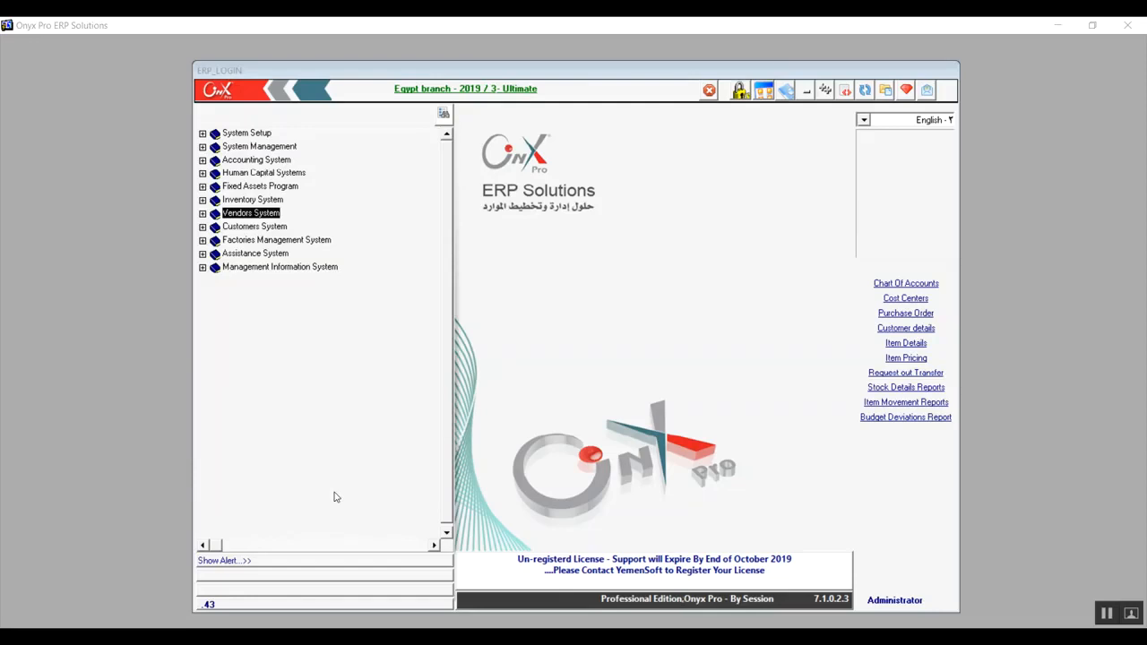
Open the Freight Detail screen from the Purchase Management System transactions under Vendors System.
left_click(203, 213)
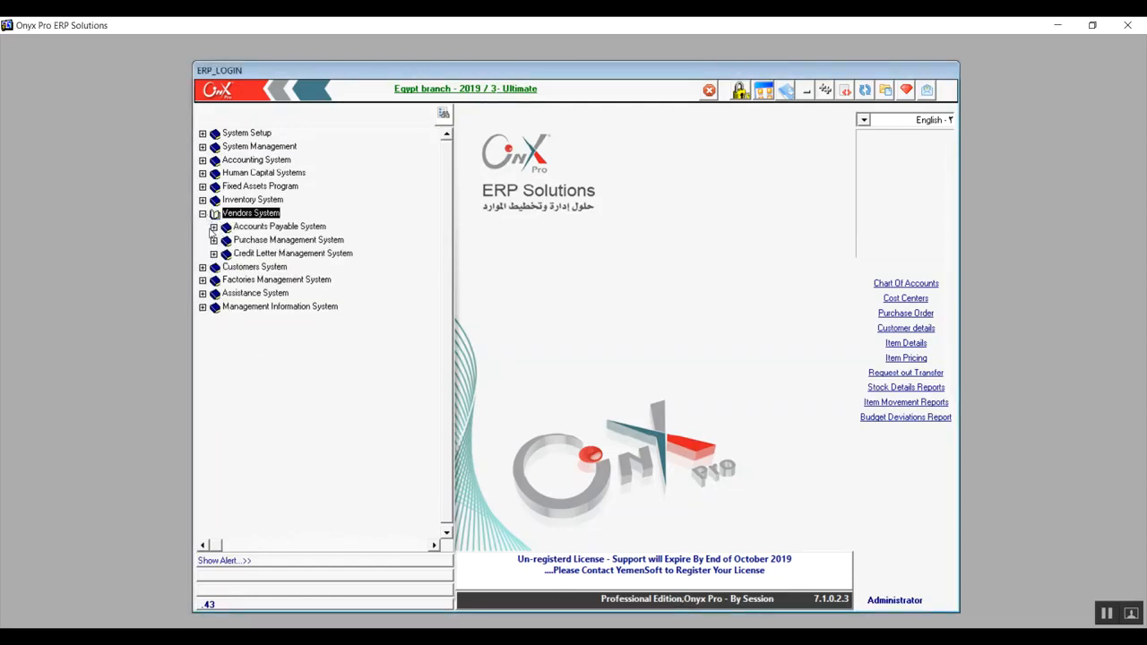
left_click(214, 240)
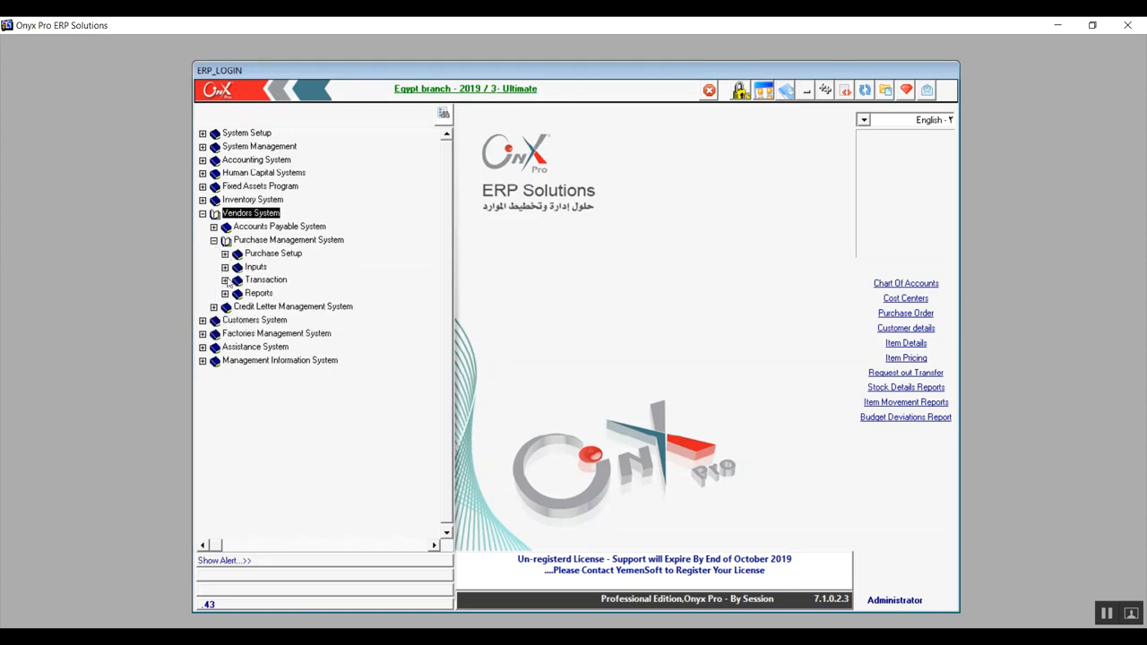
left_click(301, 243)
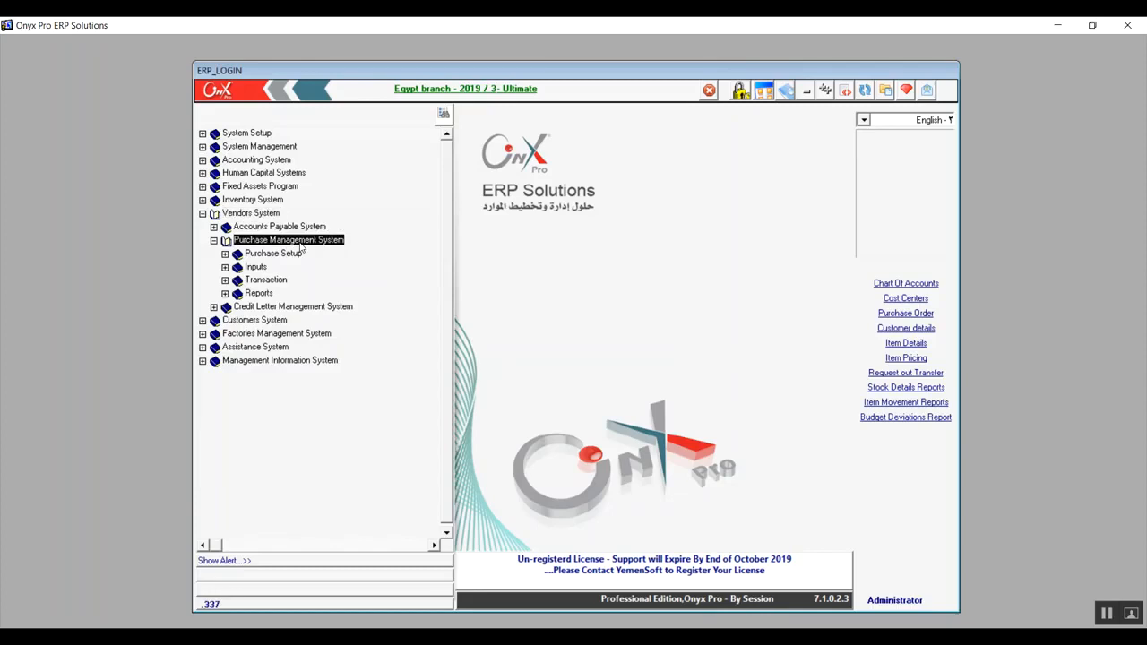
left_click(238, 281)
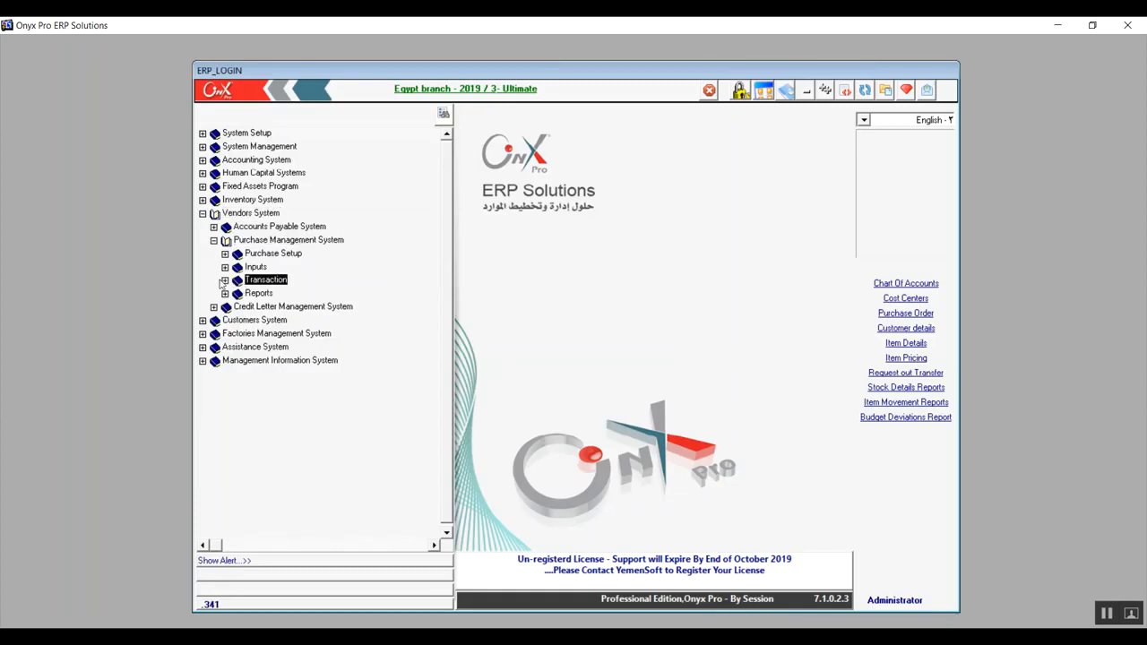
left_click(225, 280)
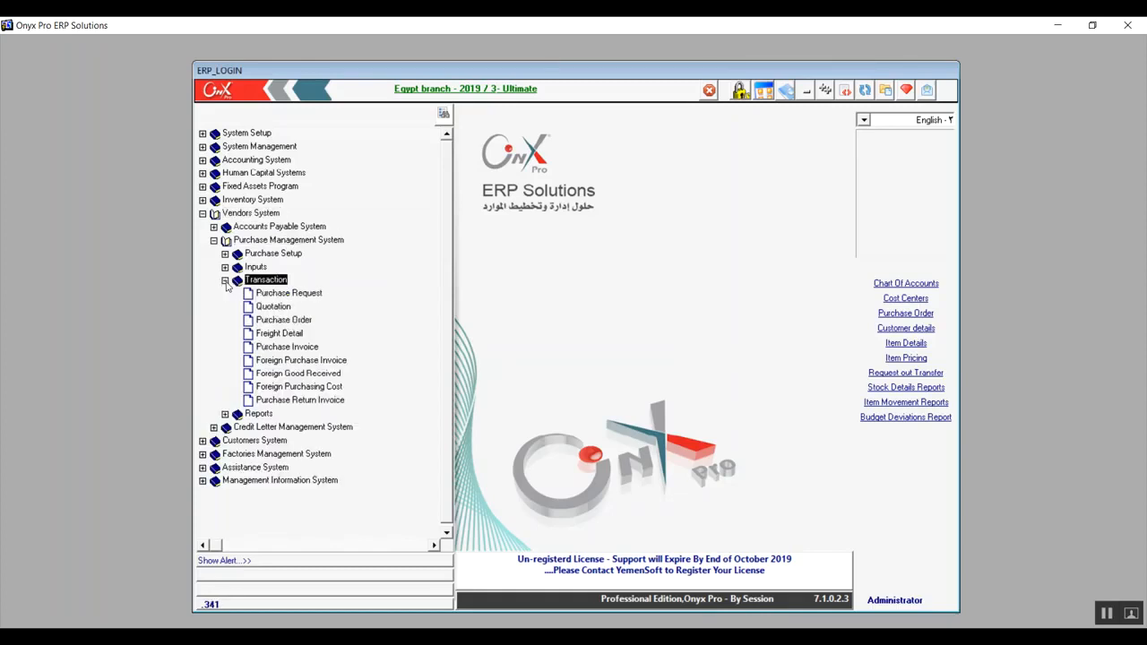
left_click(277, 335)
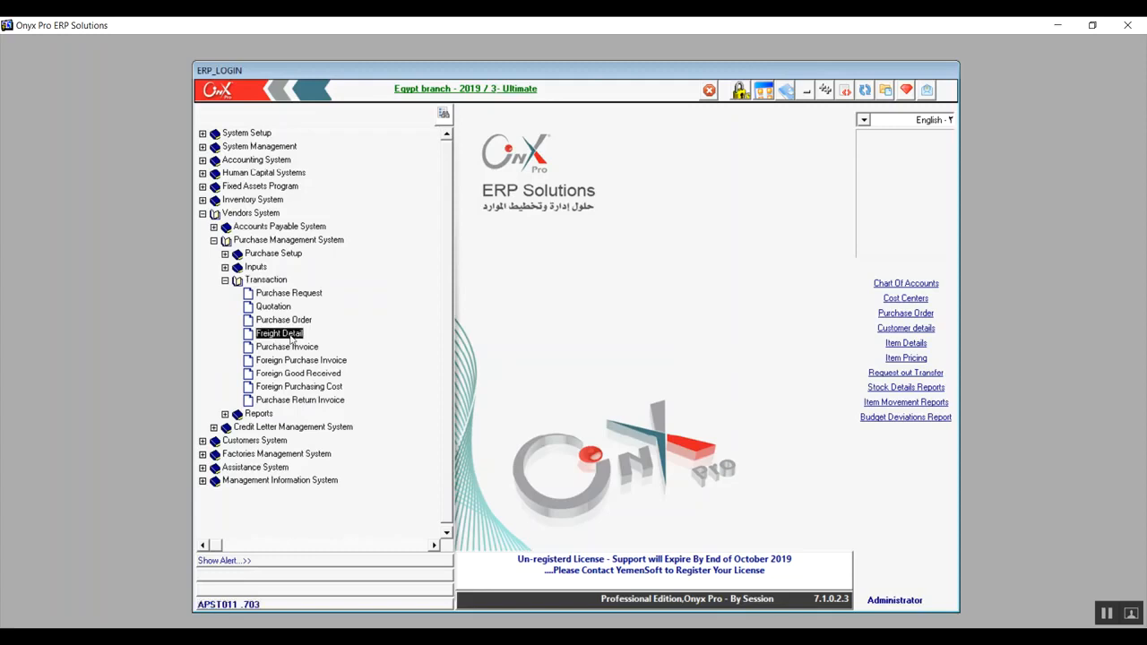
double_click(290, 337)
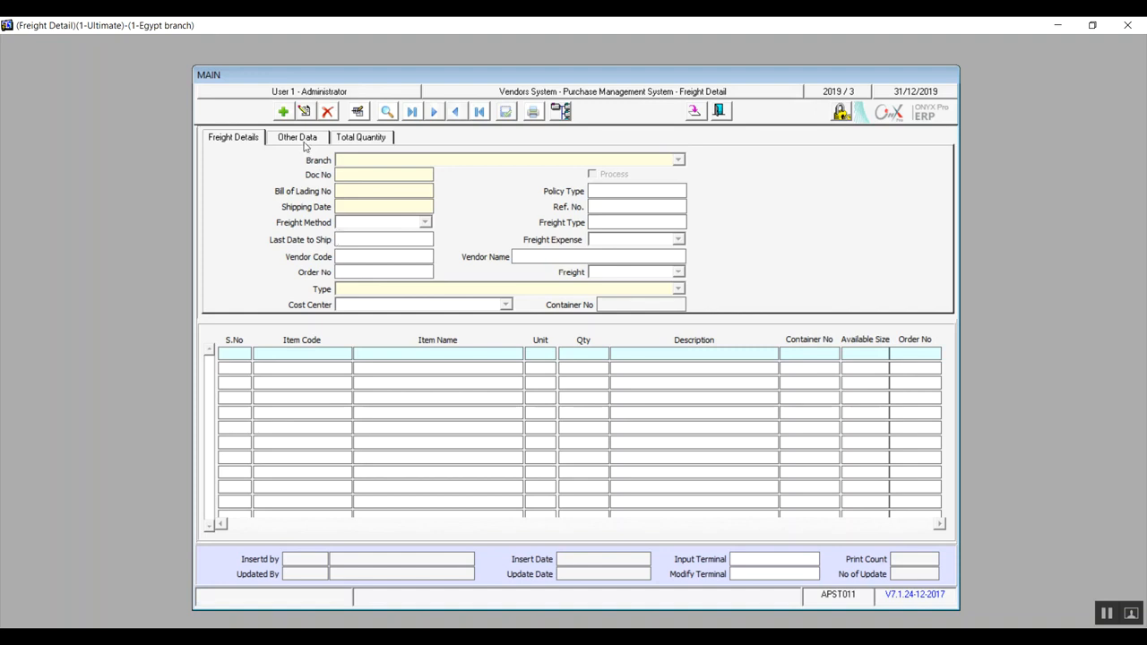
Start a freight record with bill of lading number 1, shipping date 01/01/2020, freight method Sea and vendor code 1.
left_click(283, 111)
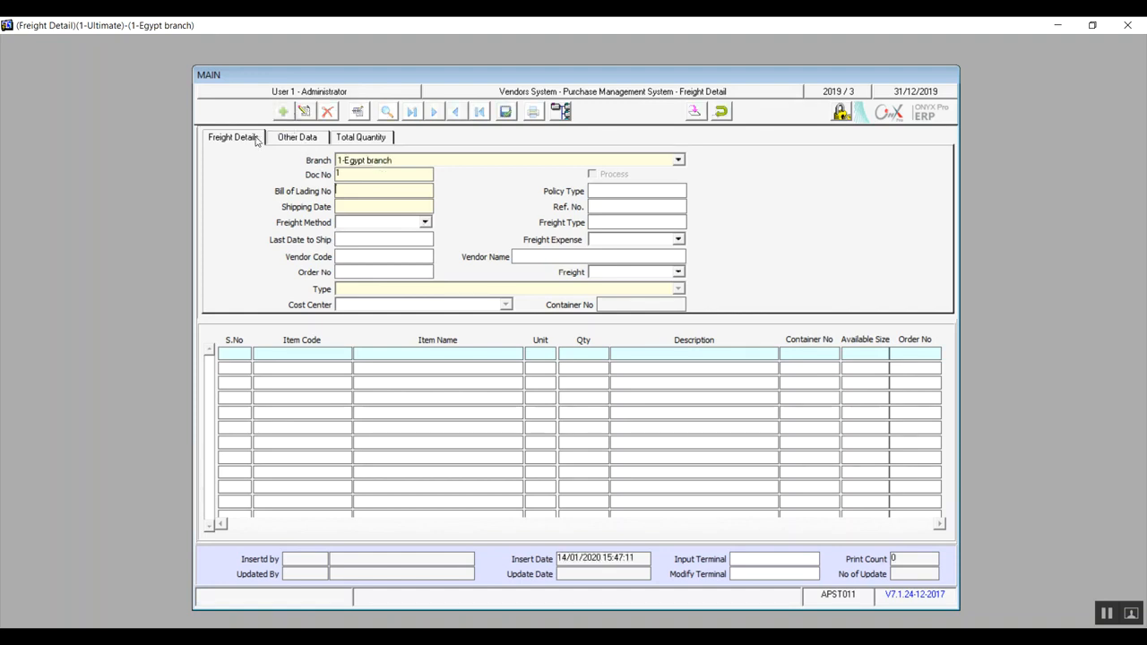
left_click(252, 142)
left_click(425, 222)
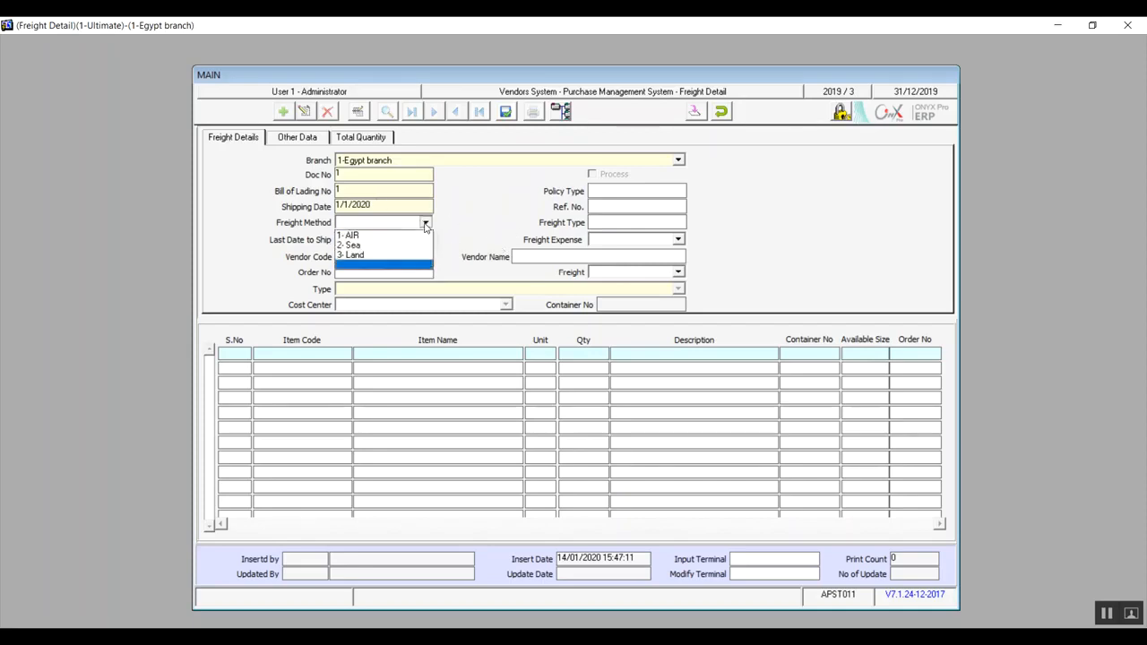
left_click(371, 244)
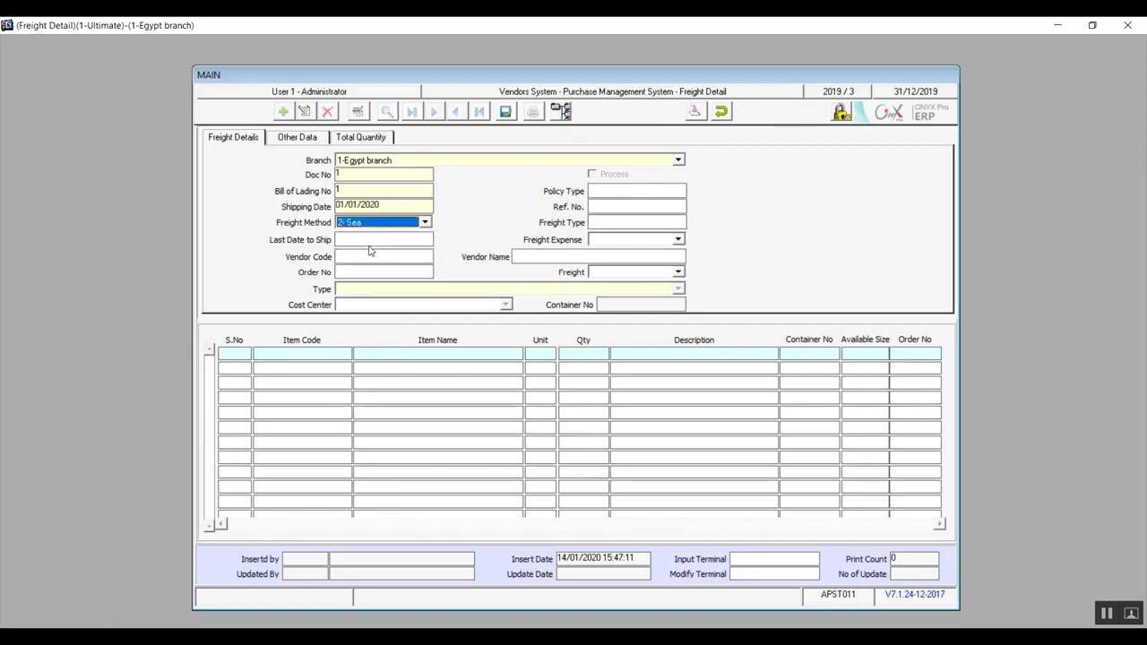
left_click(371, 238)
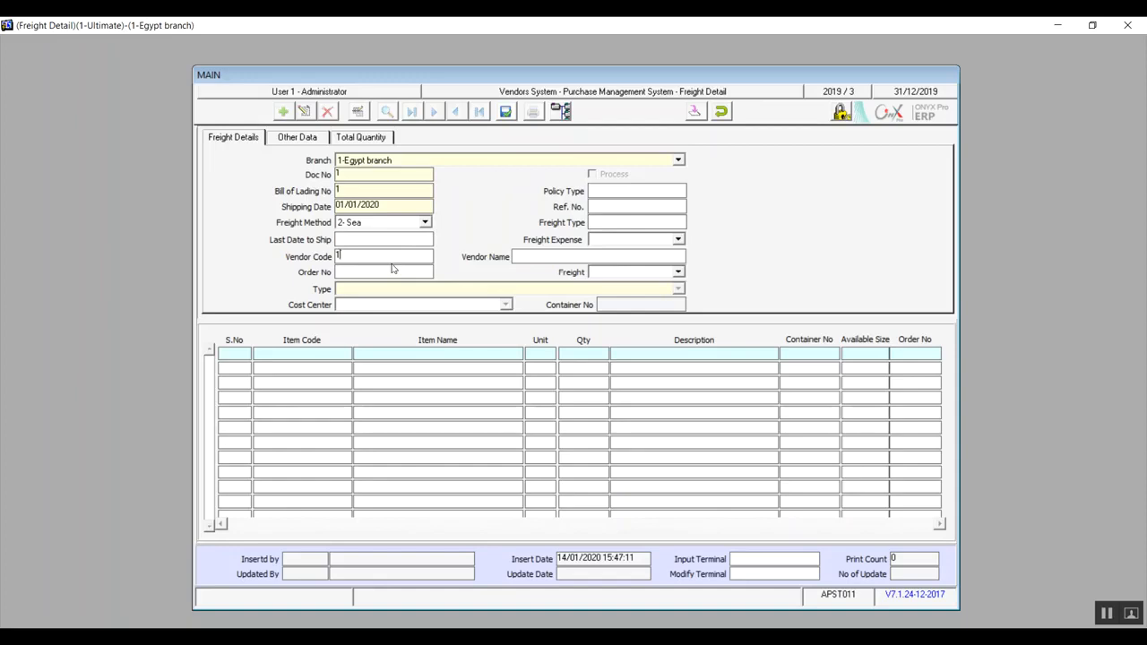
left_click(385, 273)
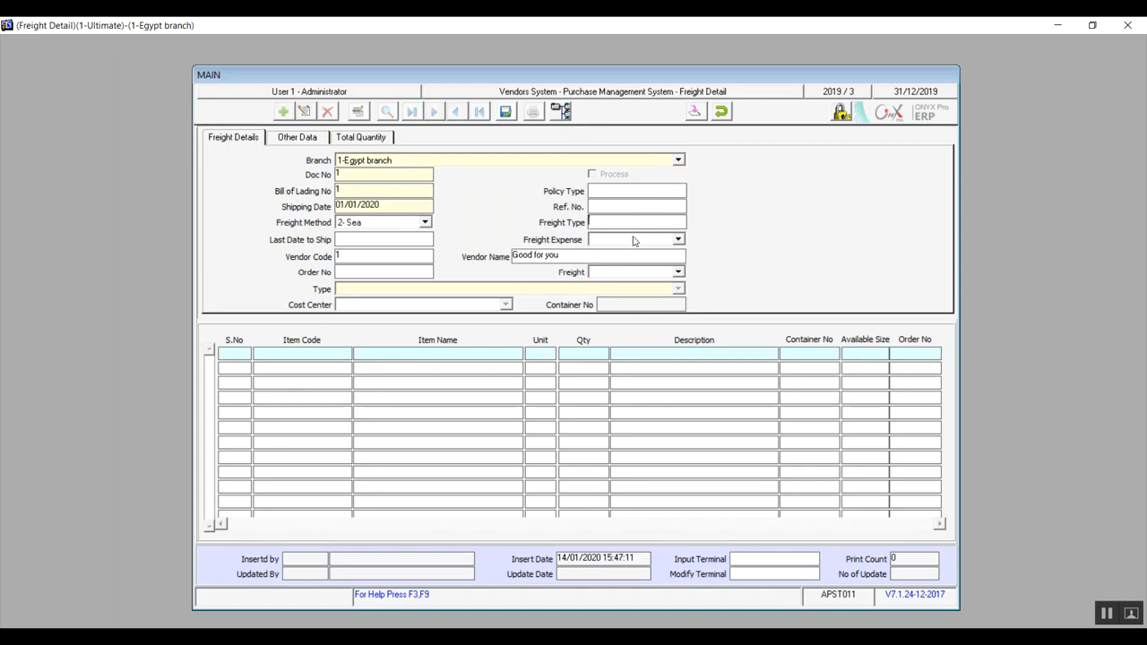
Set Freight Expense to Vendor, then choose Individual for Freight and change it to All.
left_click(679, 240)
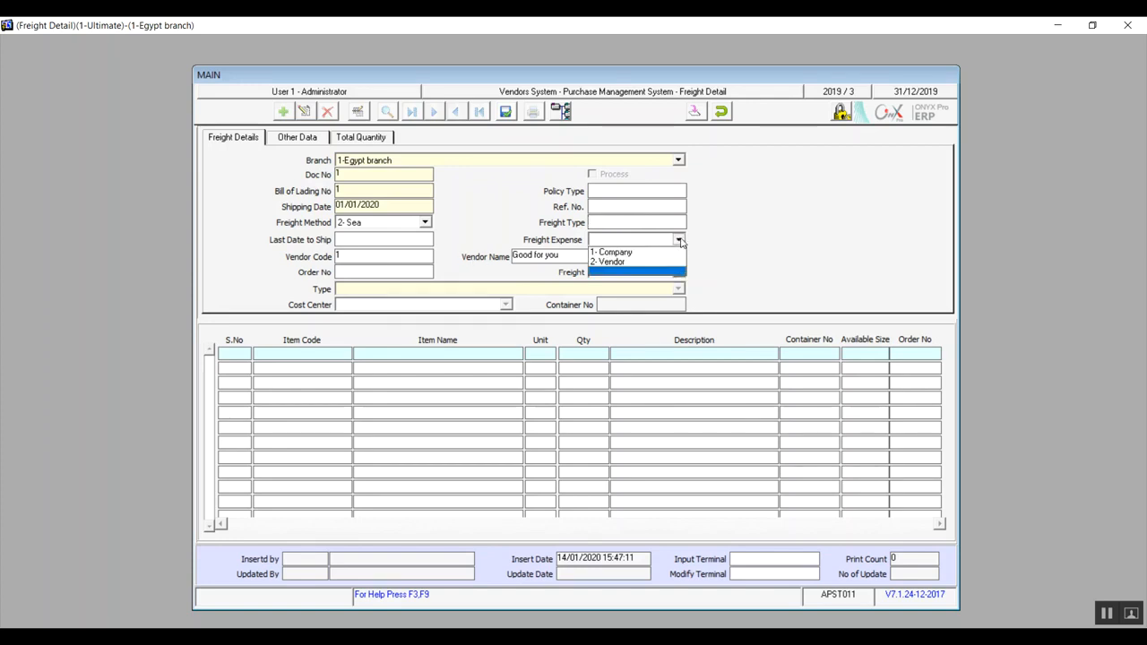
left_click(620, 262)
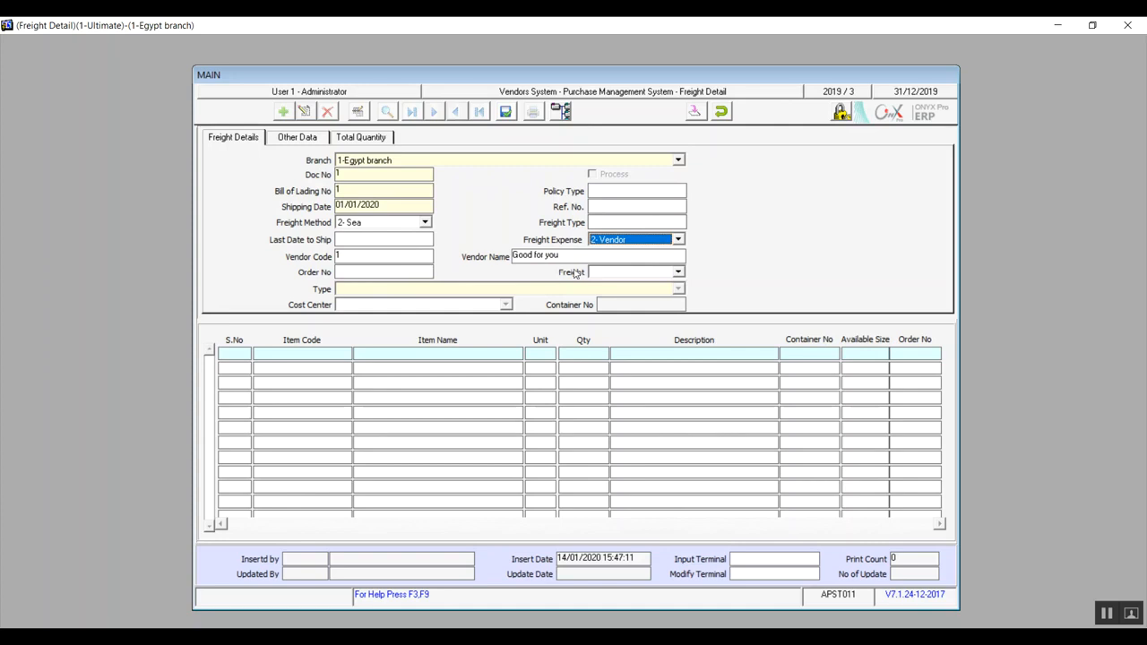
left_click(651, 276)
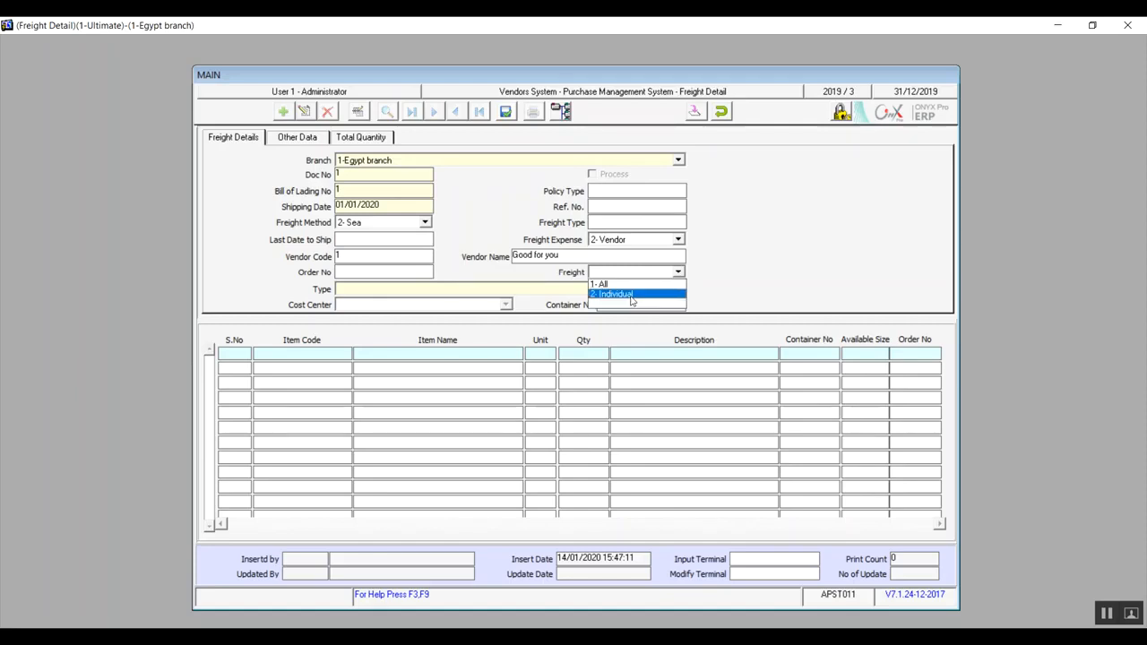
left_click(632, 299)
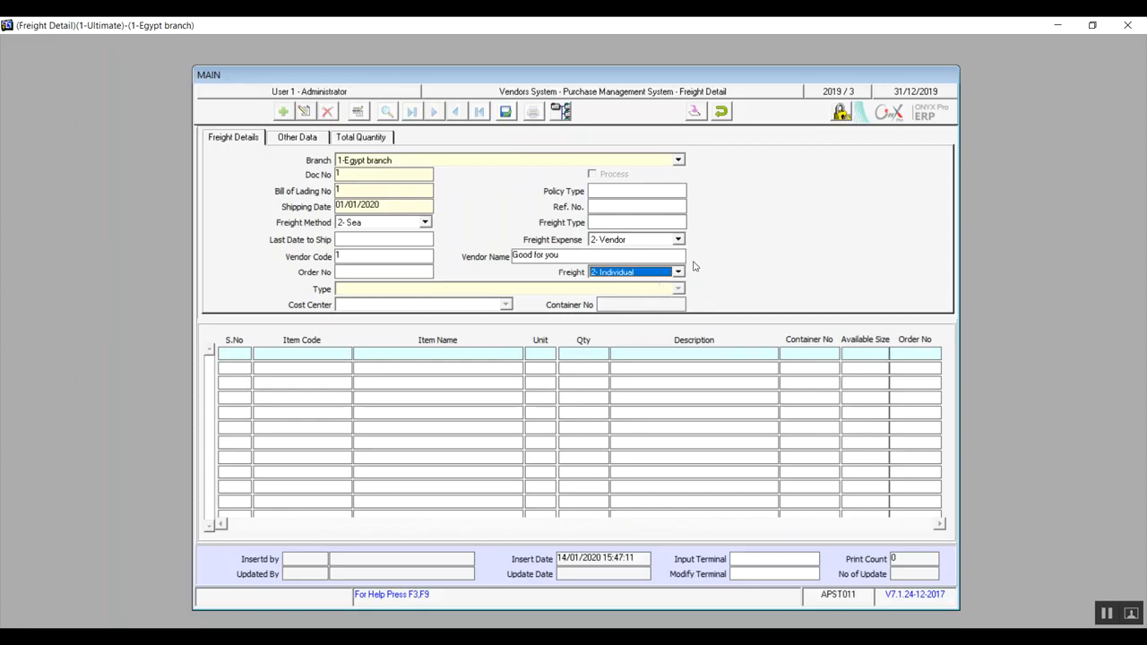
left_click(678, 271)
left_click(617, 283)
Review the freight record's Other Data and Total Quantity sections, then discard the unsaved record.
left_click(288, 136)
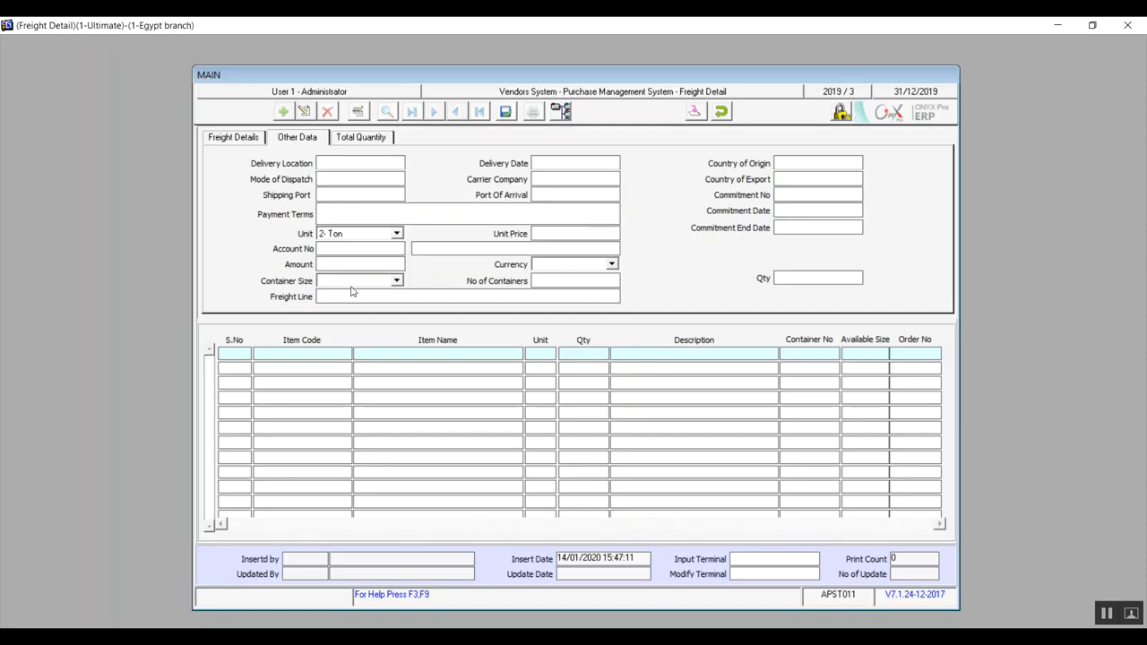
left_click(355, 141)
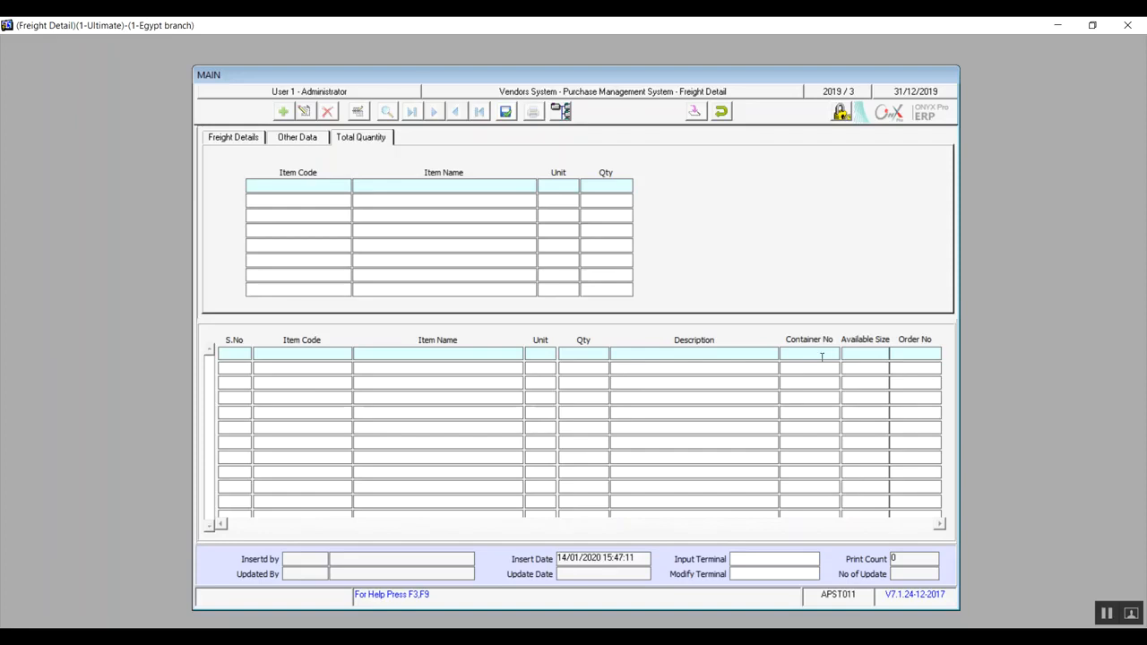
left_click(722, 112)
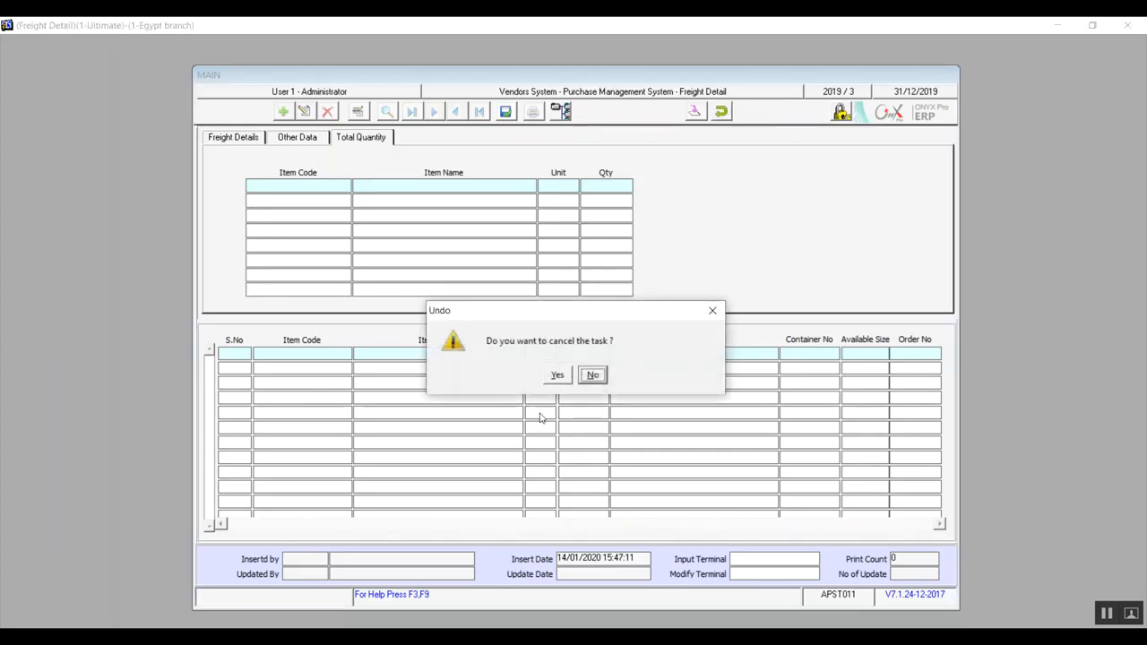
left_click(558, 374)
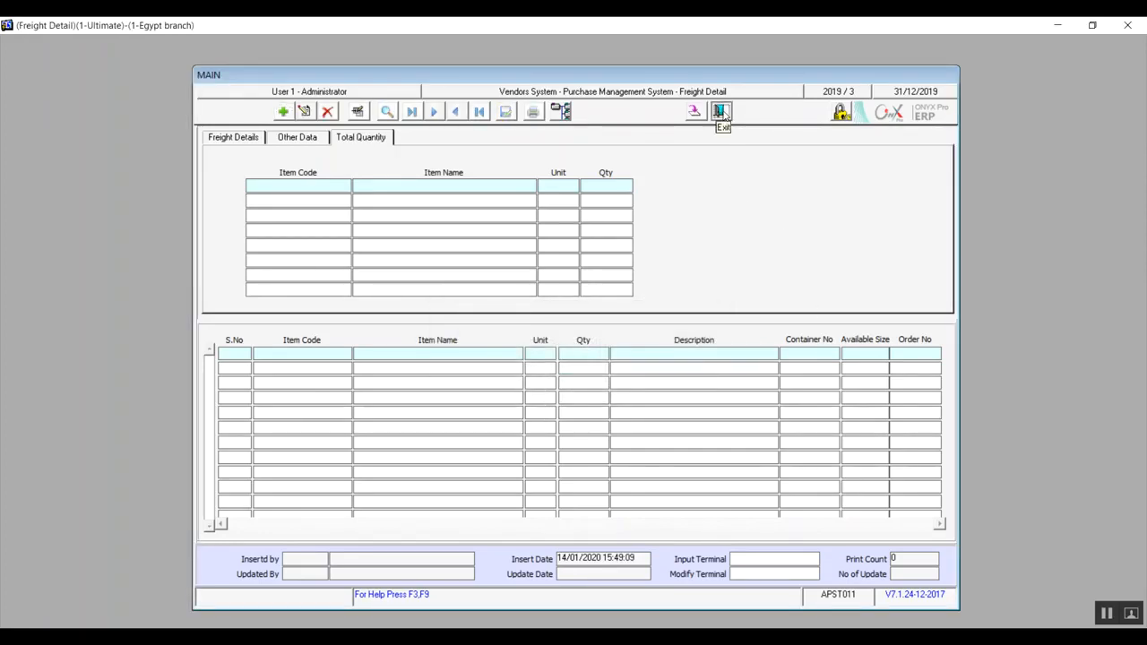
Exit Freight Detail and start a new record in the Purchase Invoice screen.
left_click(723, 112)
double_click(297, 348)
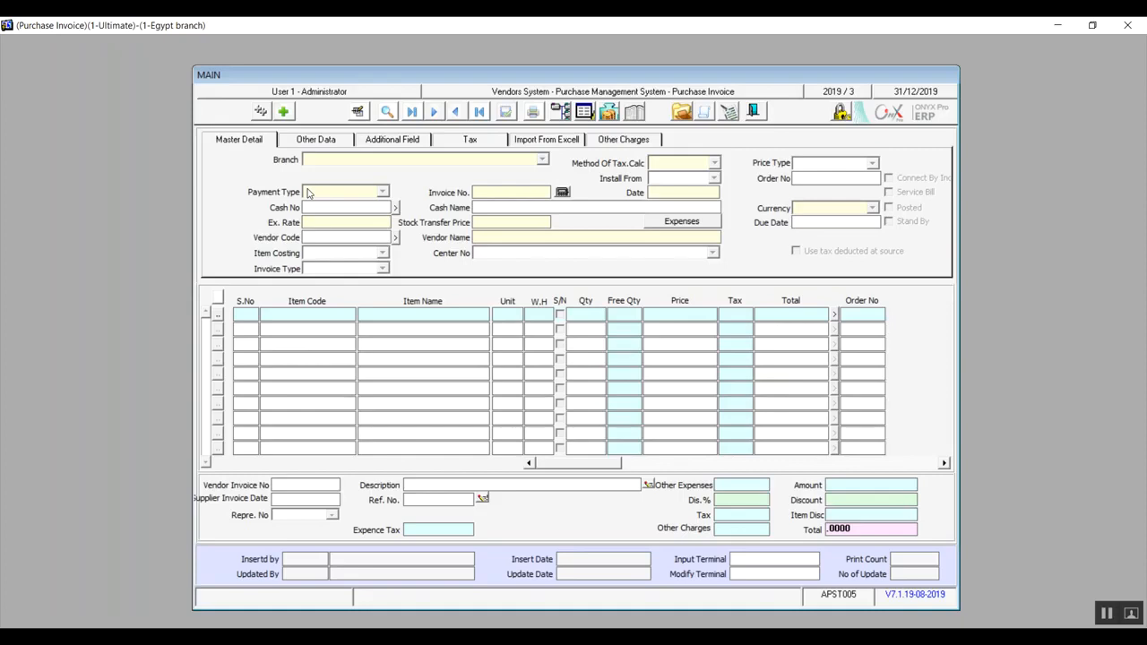
left_click(284, 113)
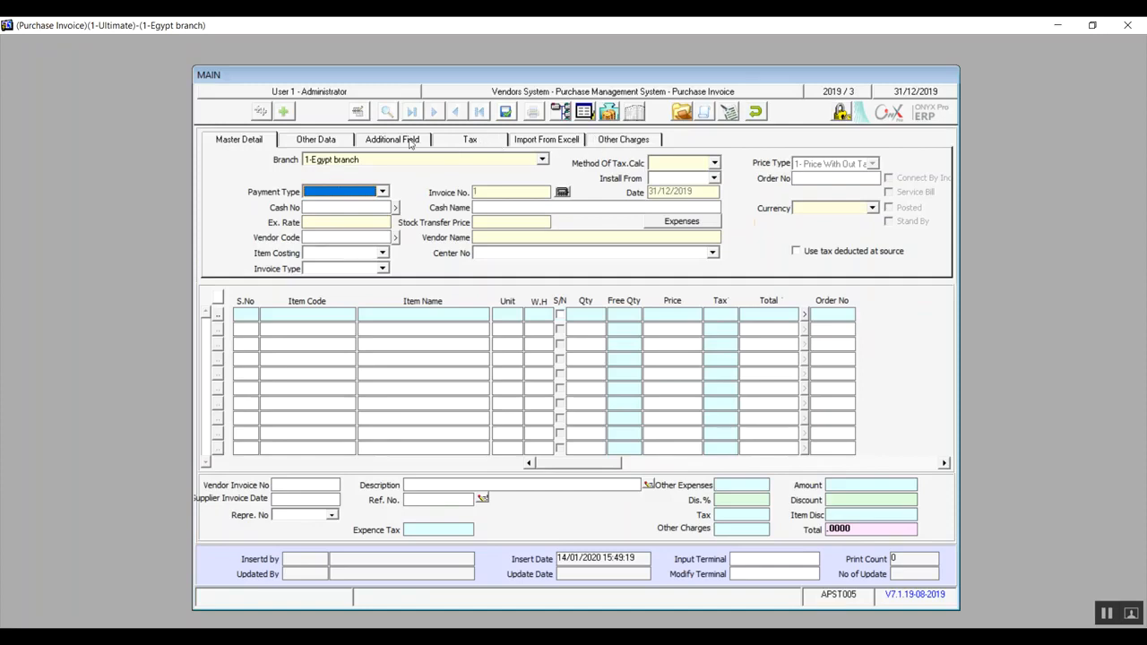
Look through the new invoice's Additional Field, Tax, Import From Excell and Other Charges sections.
left_click(413, 144)
left_click(458, 141)
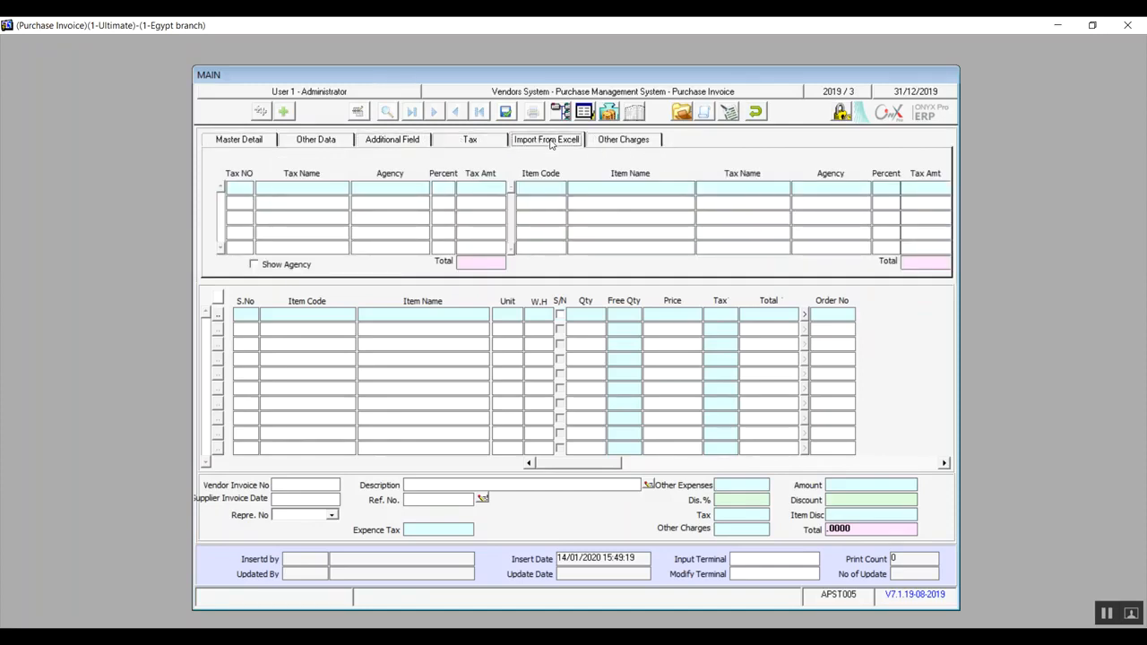
left_click(519, 142)
left_click(575, 377)
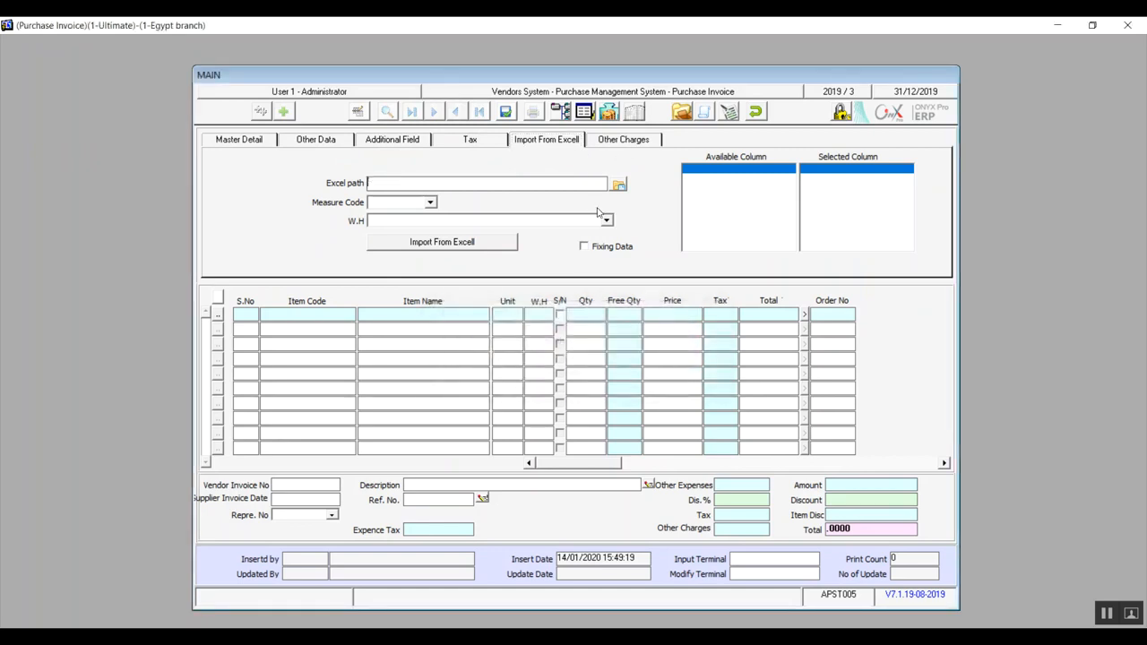
left_click(621, 140)
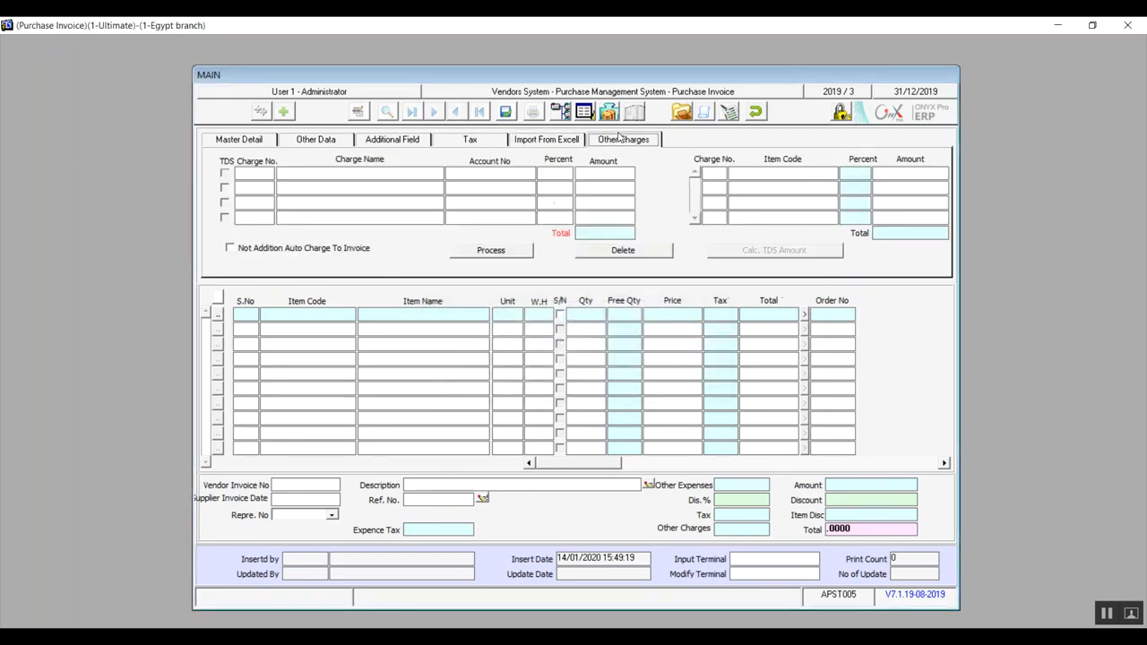
Try the Conn with Contract and Under Selling options on and off in the invoice's Other Data.
left_click(318, 141)
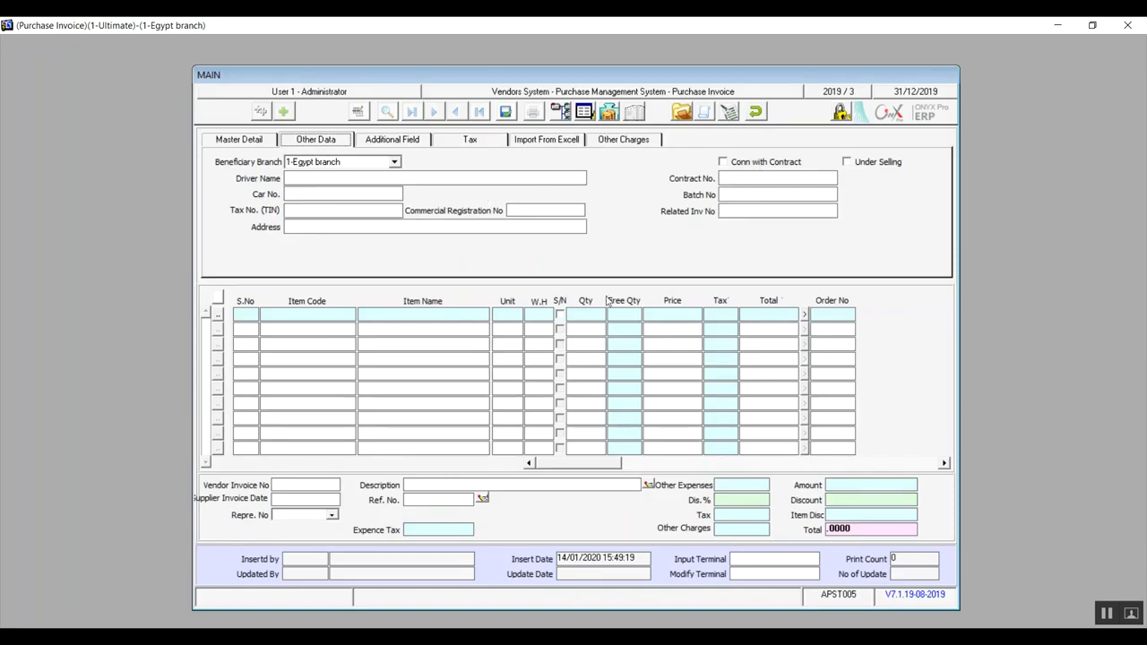
left_click(725, 163)
left_click(723, 163)
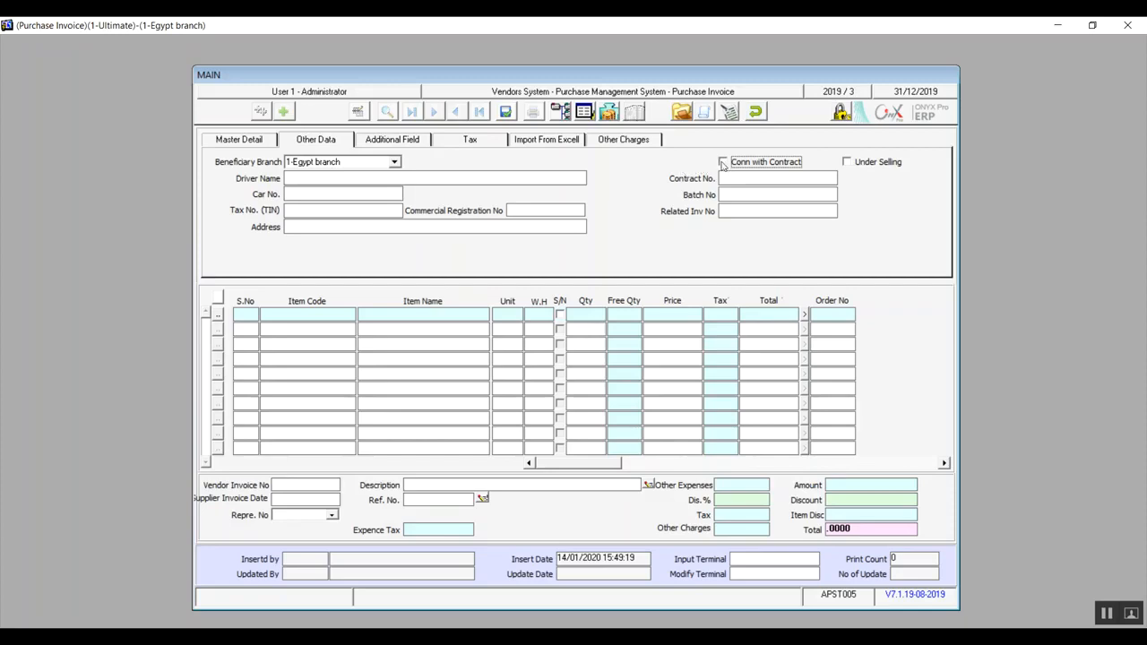
left_click(723, 163)
left_click(754, 166)
left_click(847, 162)
left_click(847, 161)
In Master Detail, set the payment type to Credit, Method Of Tax.Calc to 1-1 and the price type to price without tax.
left_click(257, 144)
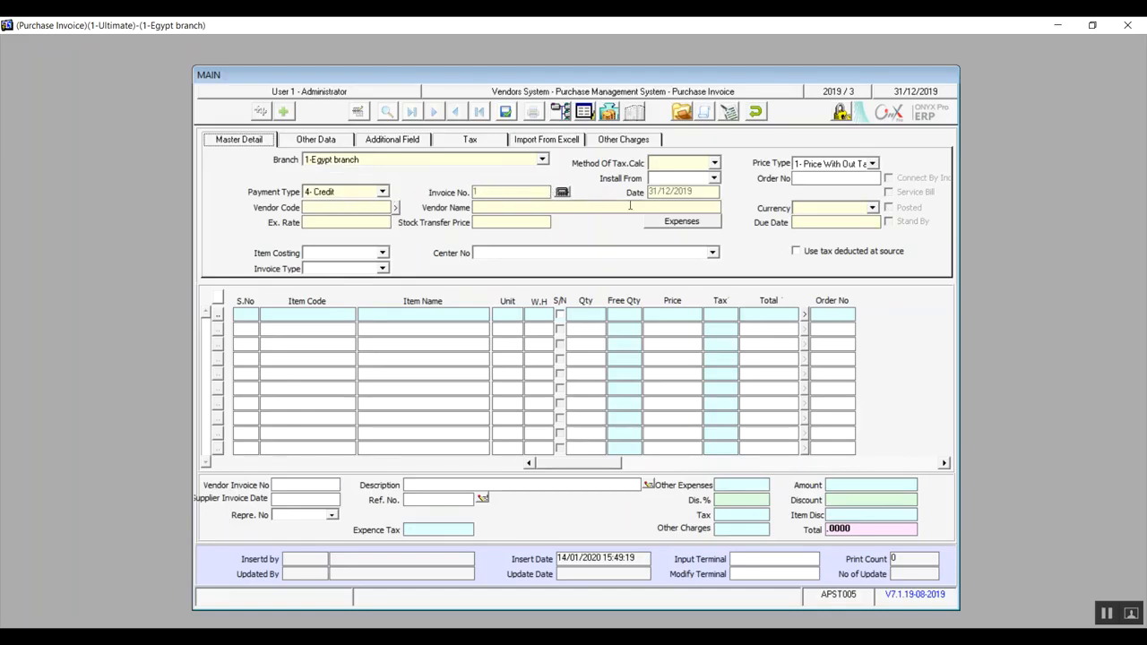
left_click(713, 164)
left_click(678, 173)
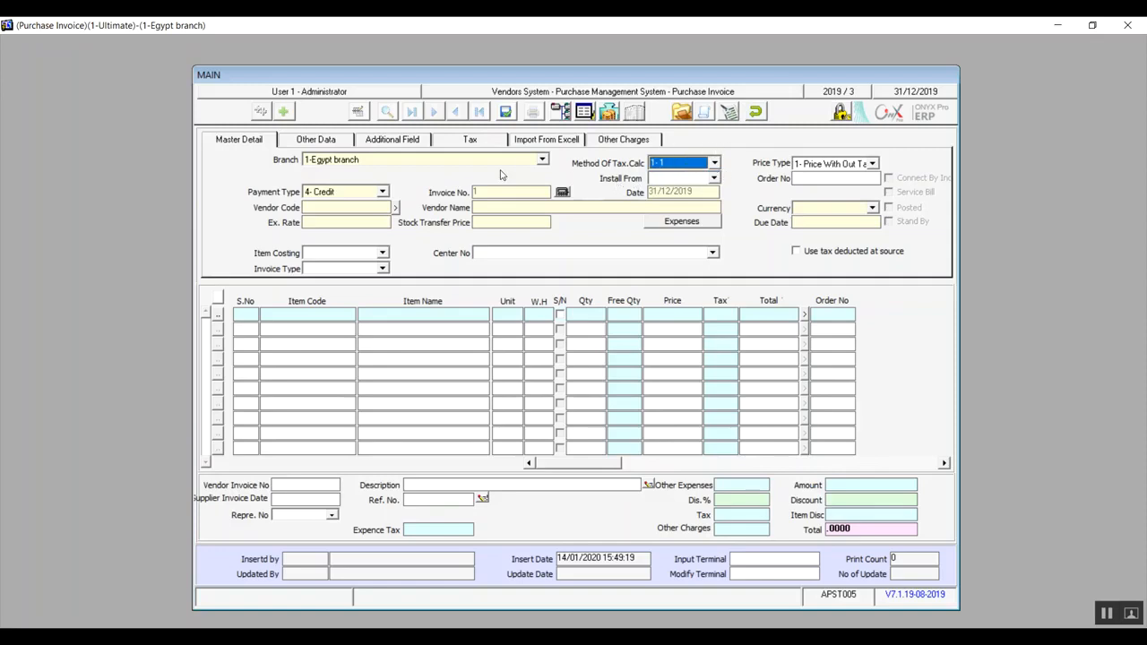
left_click(854, 169)
left_click(854, 169)
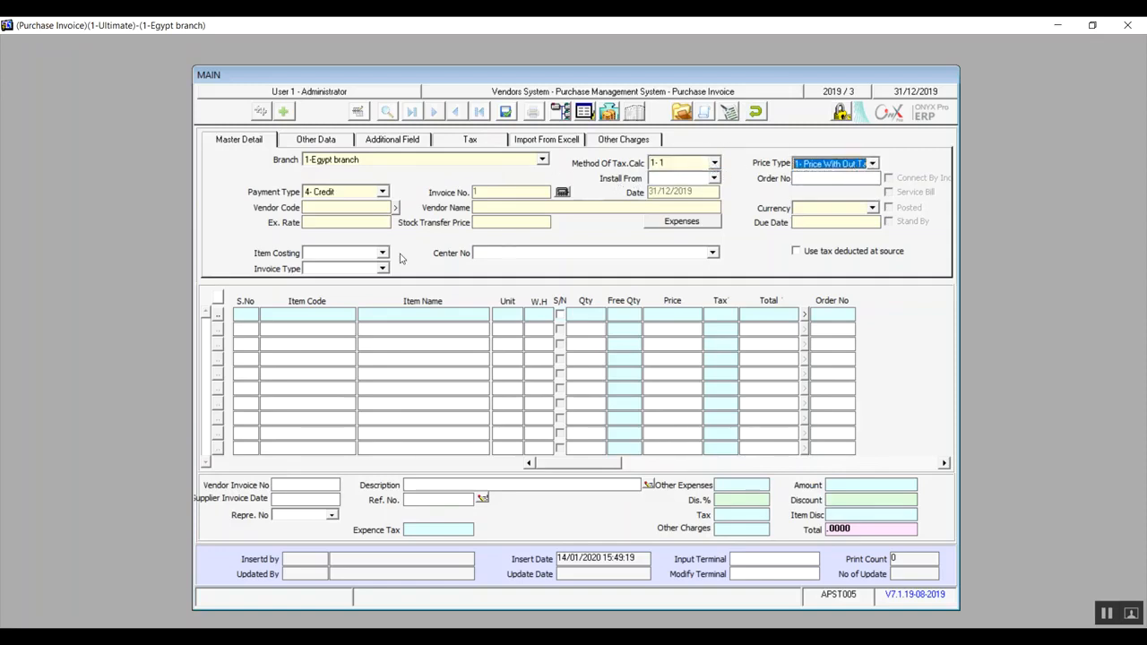
Change the invoice's payment type to Cash and enter cash number 1.
left_click(382, 192)
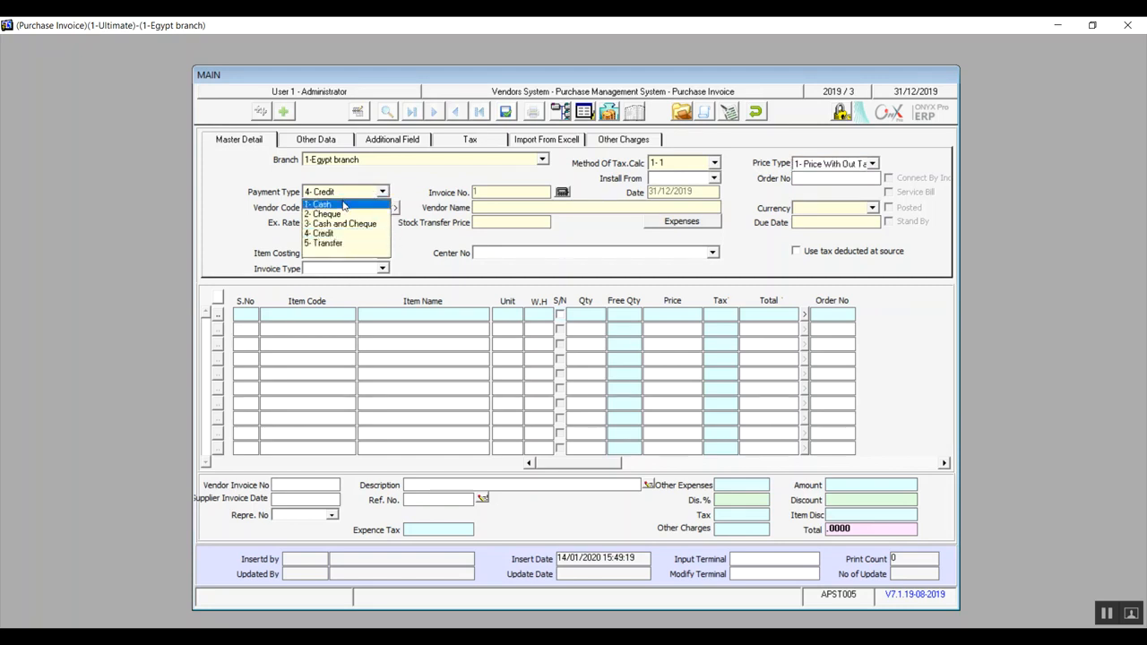
left_click(343, 206)
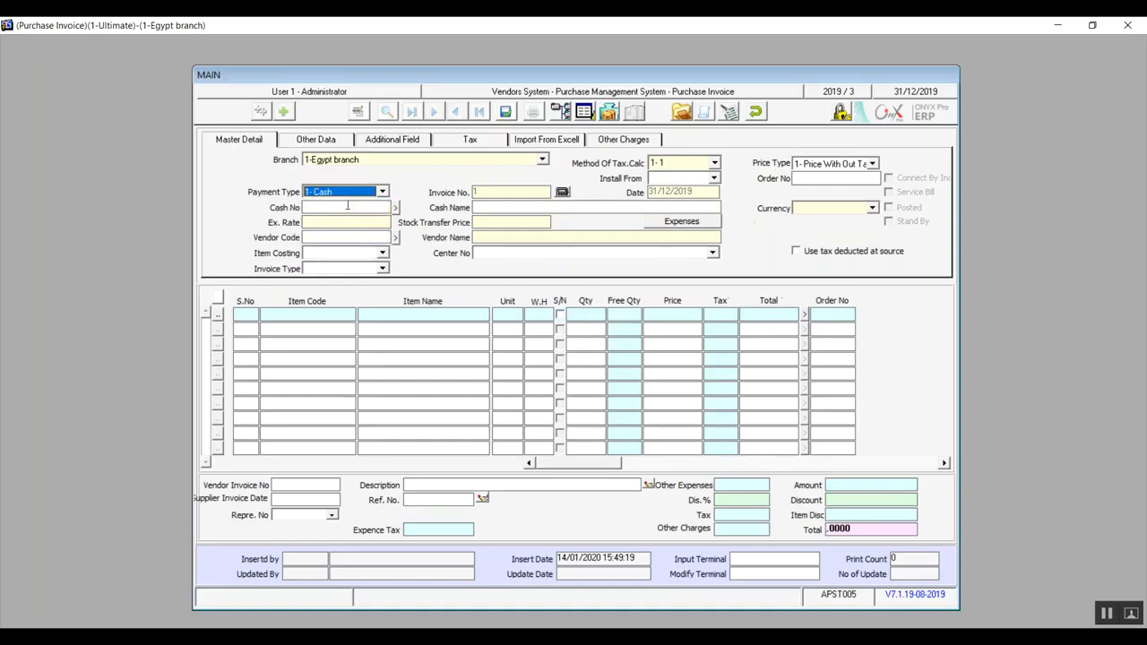
left_click(350, 207)
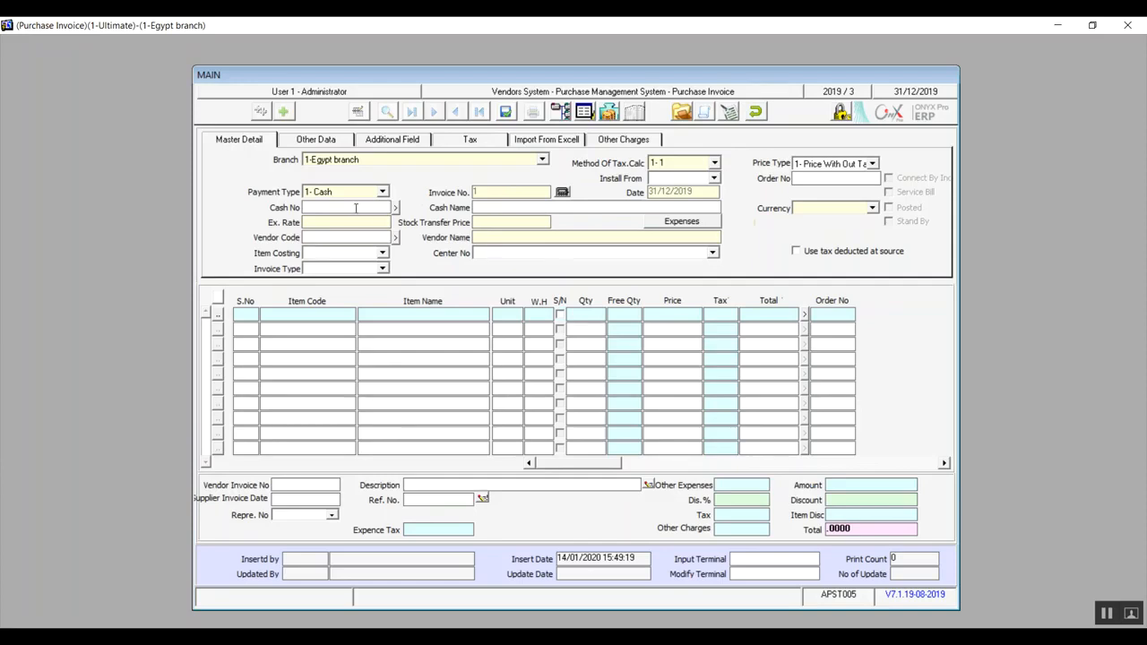
key("F9")
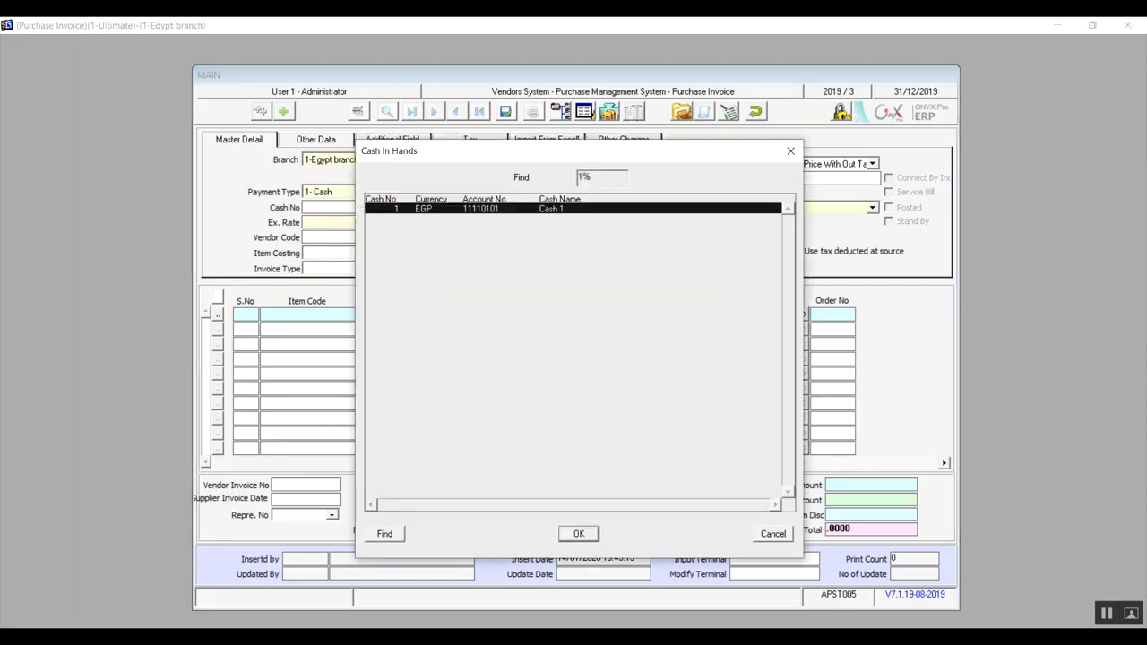
left_click(772, 534)
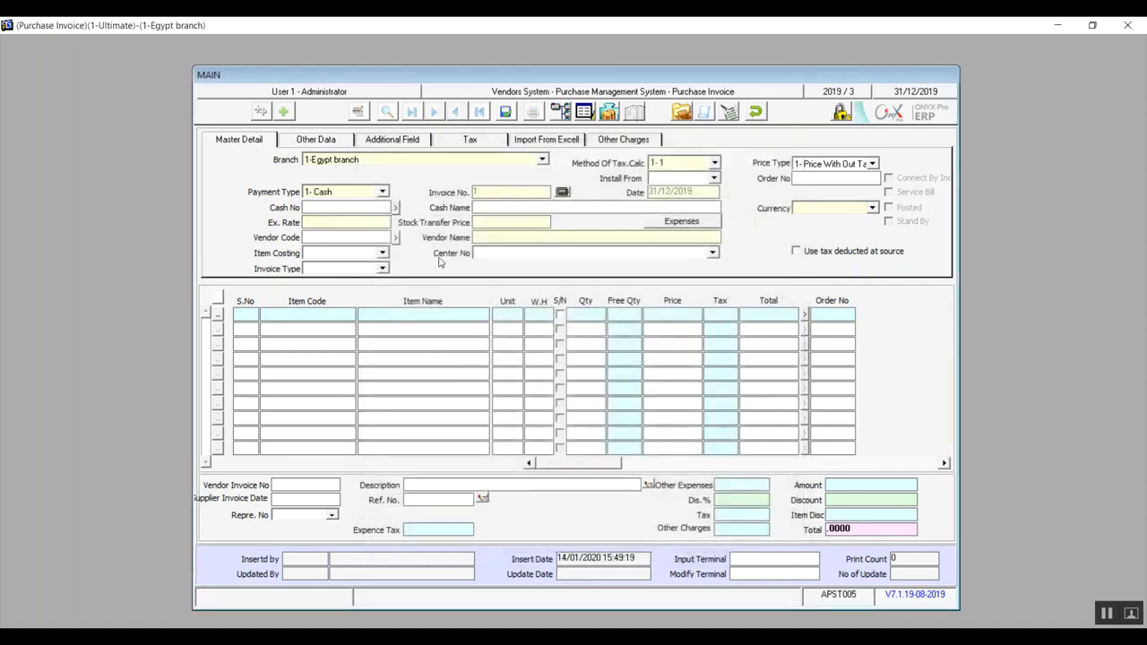
type("1")
key("Return")
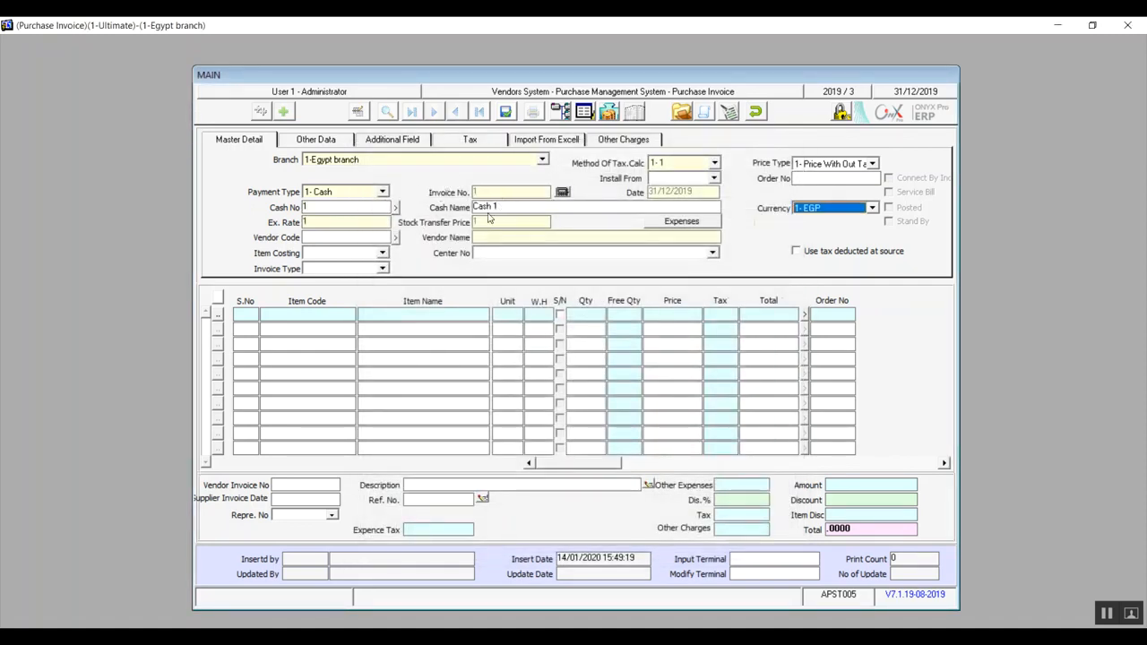
Change the invoice's payment type to 2- Cheque and choose bank number 1, Bank A.
left_click(382, 192)
left_click(352, 218)
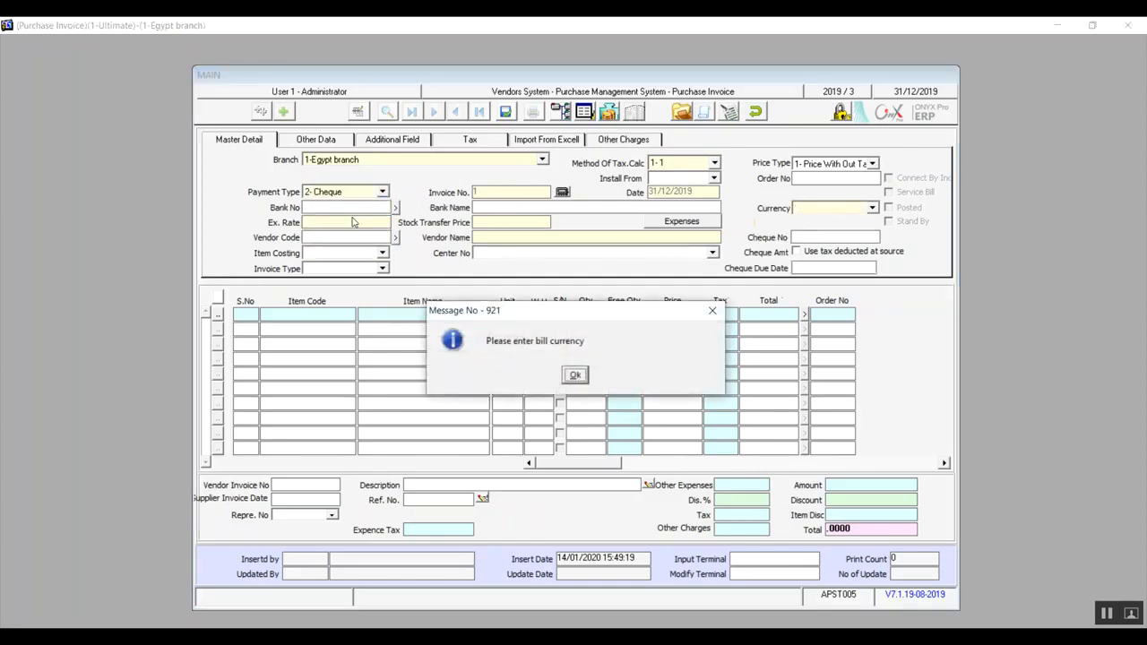
left_click(578, 373)
left_click(352, 206)
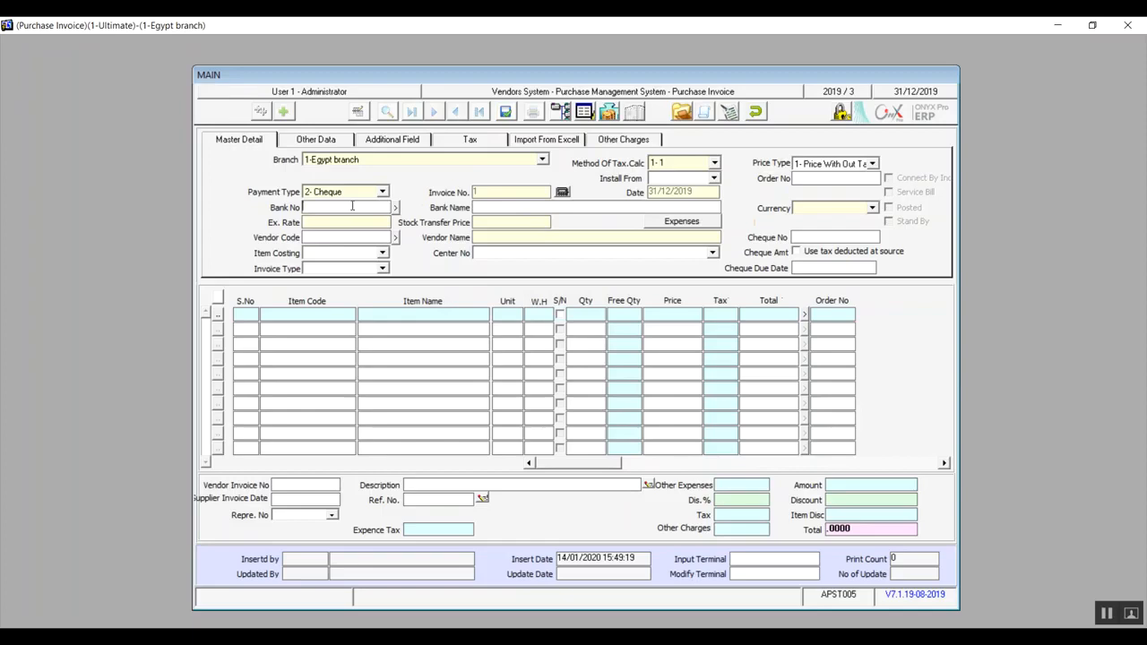
key("F9")
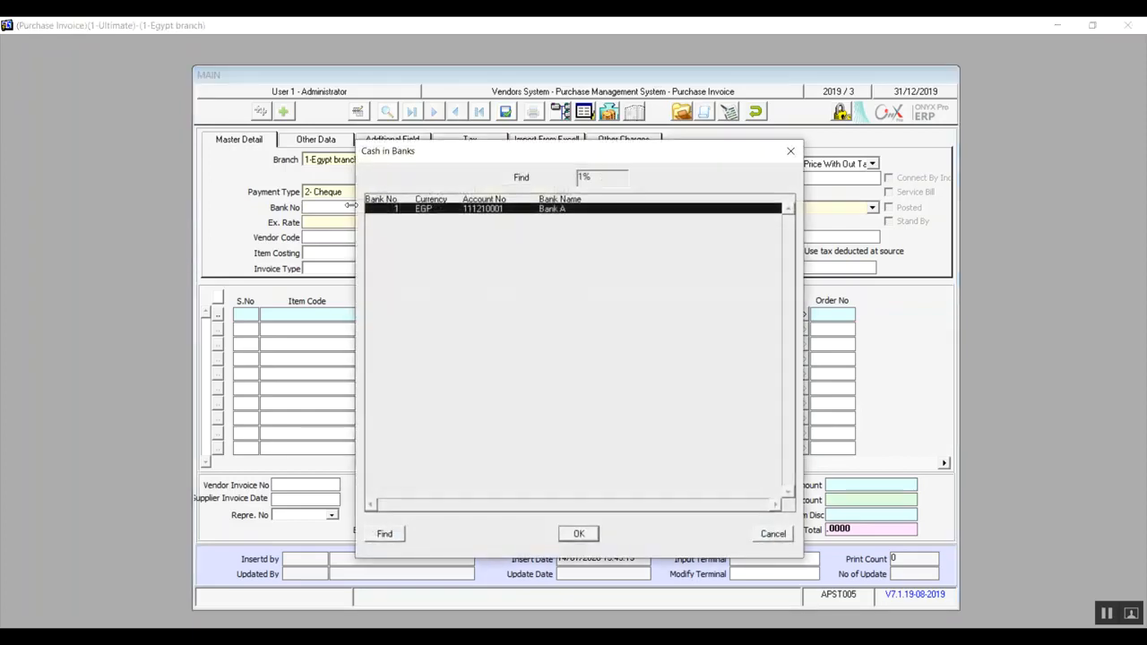
double_click(443, 211)
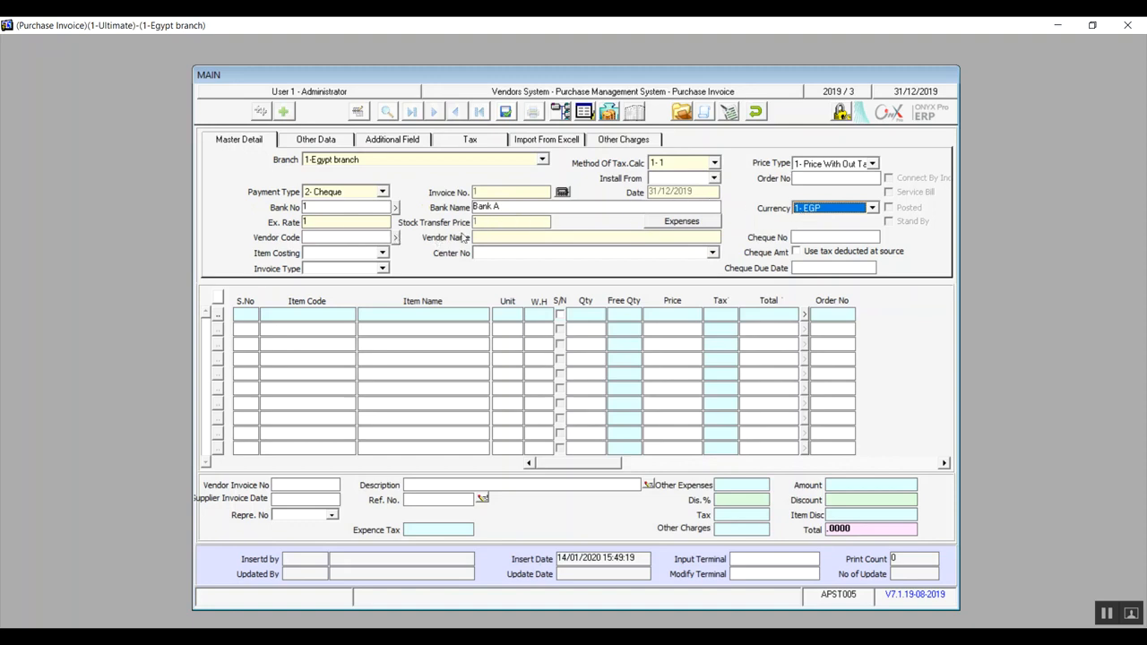
left_click(819, 238)
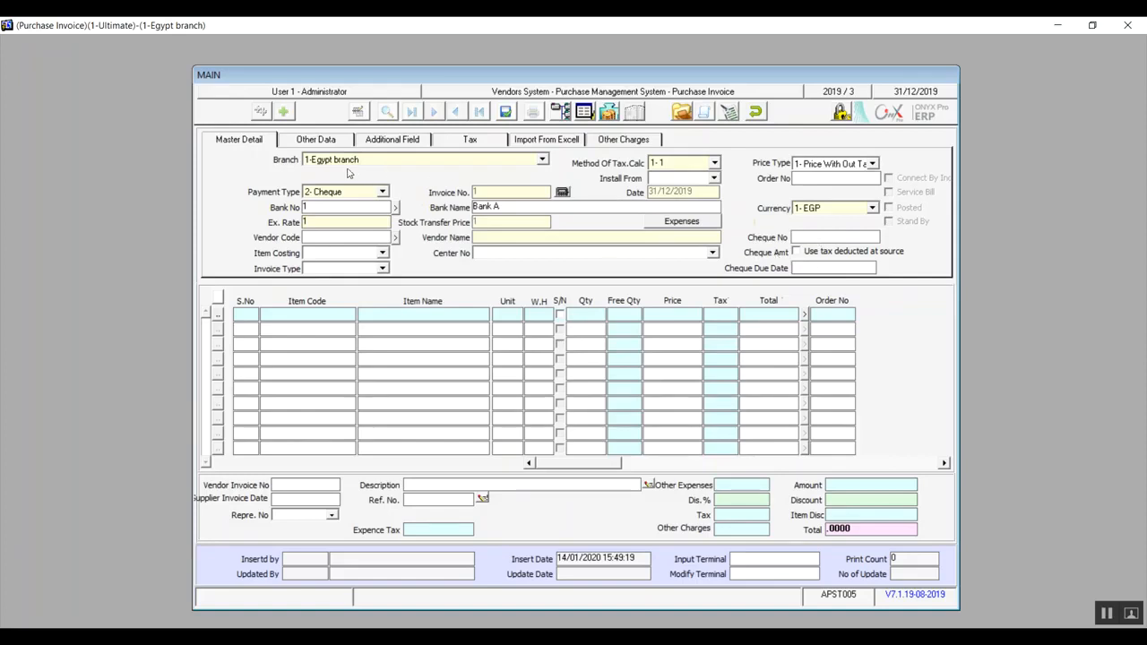
Enter vendor code 1 and set the invoice type to 1-row material P.
left_click(353, 238)
type("1")
key("Return")
left_click(382, 269)
left_click(362, 281)
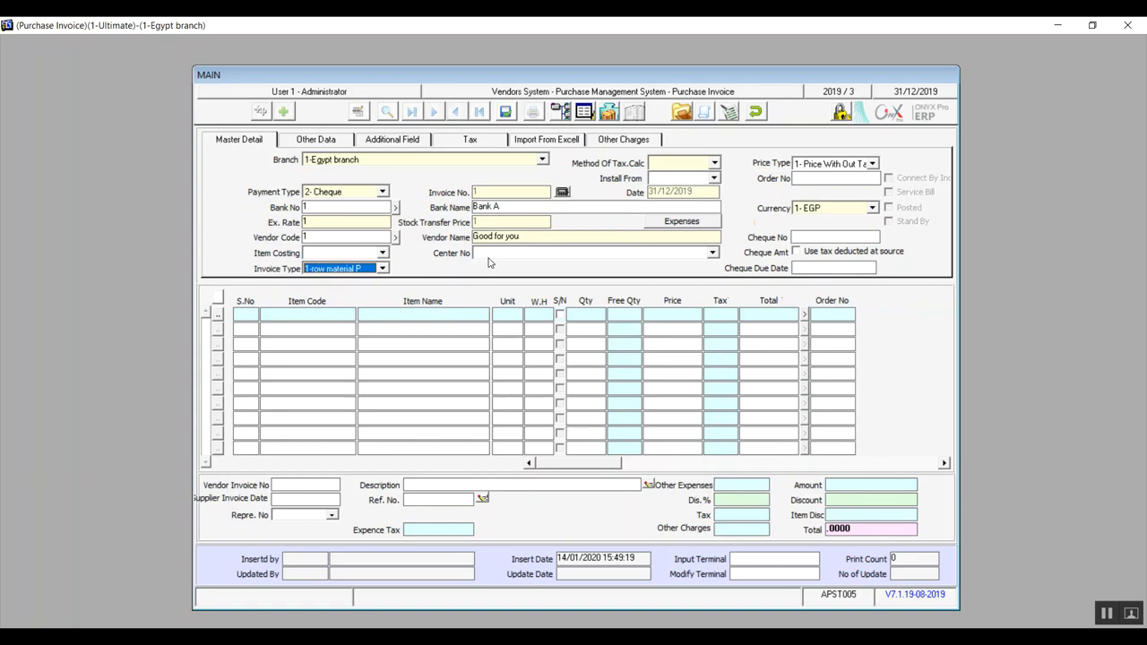
Set Center No to 2 - summr 1 and try the Price Include Tax price type before restoring Price With Out Tax.
left_click(544, 254)
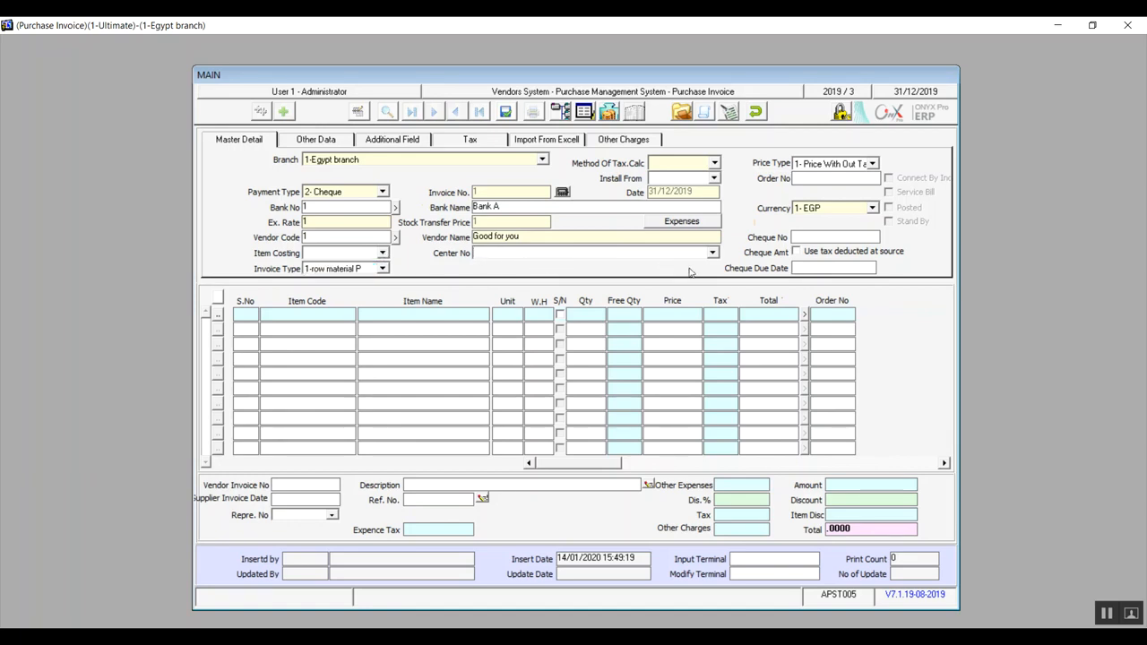
left_click(713, 254)
left_click(625, 268)
left_click(872, 163)
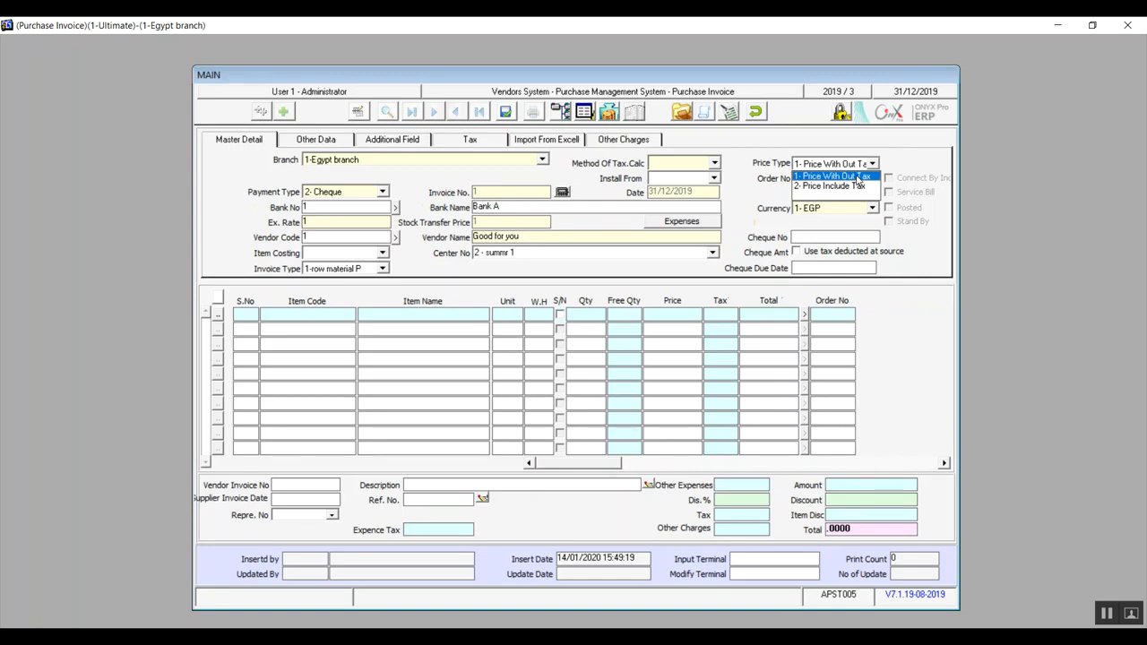
key("Down")
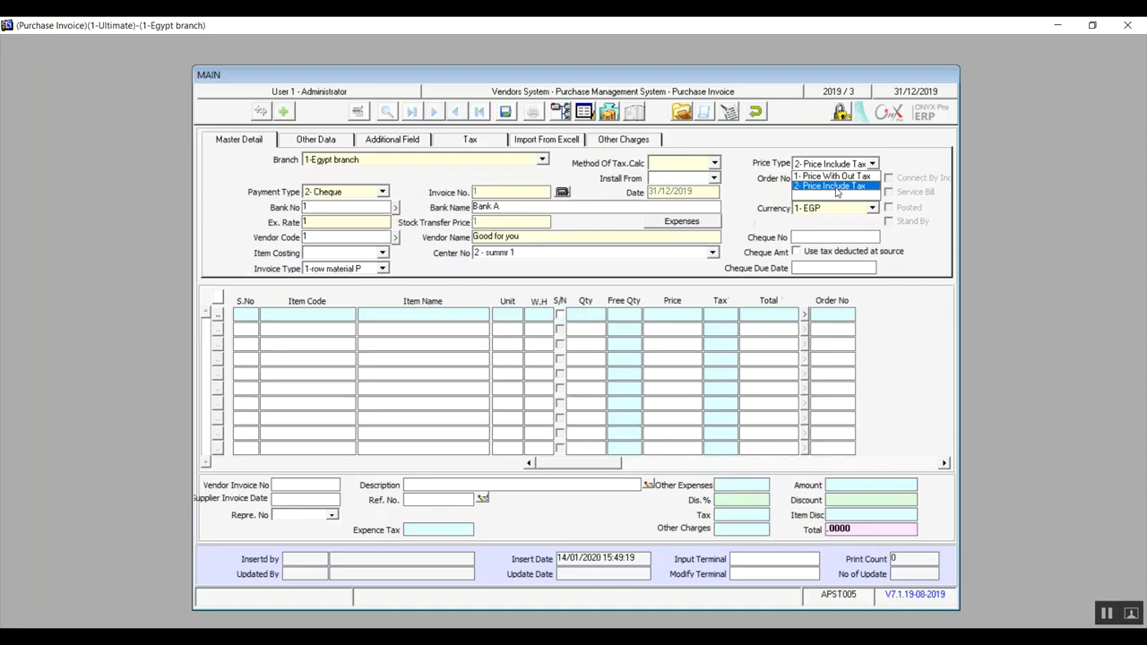
left_click(835, 178)
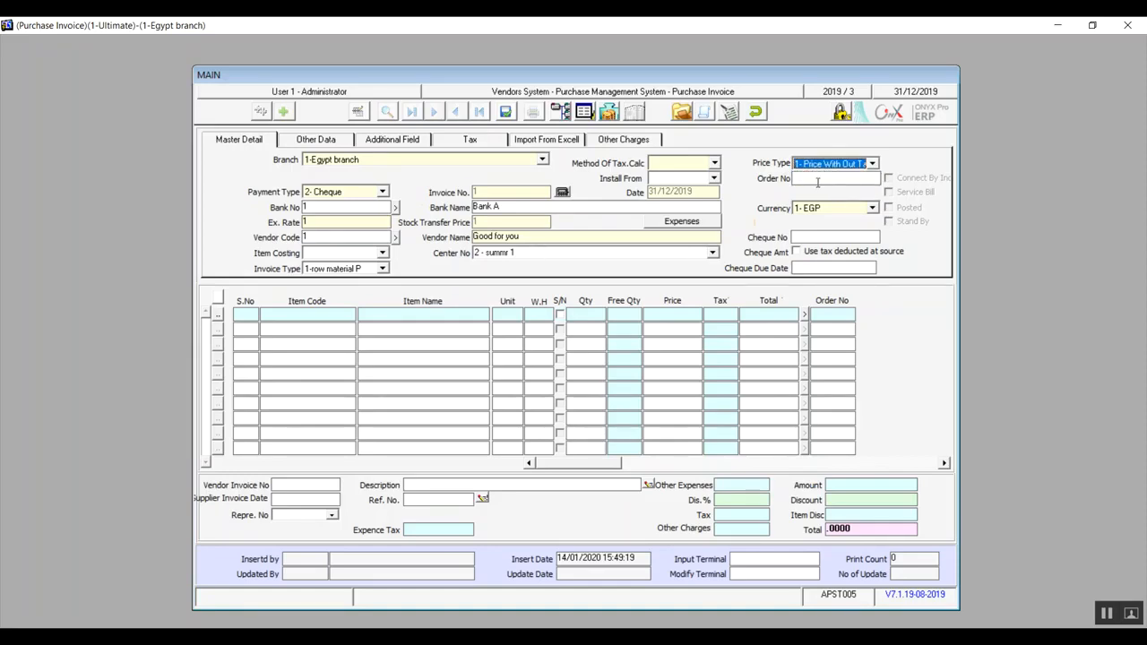
Try Purchase Orders as the invoice's Install From source, and change it to Incoming Stock.
left_click(715, 178)
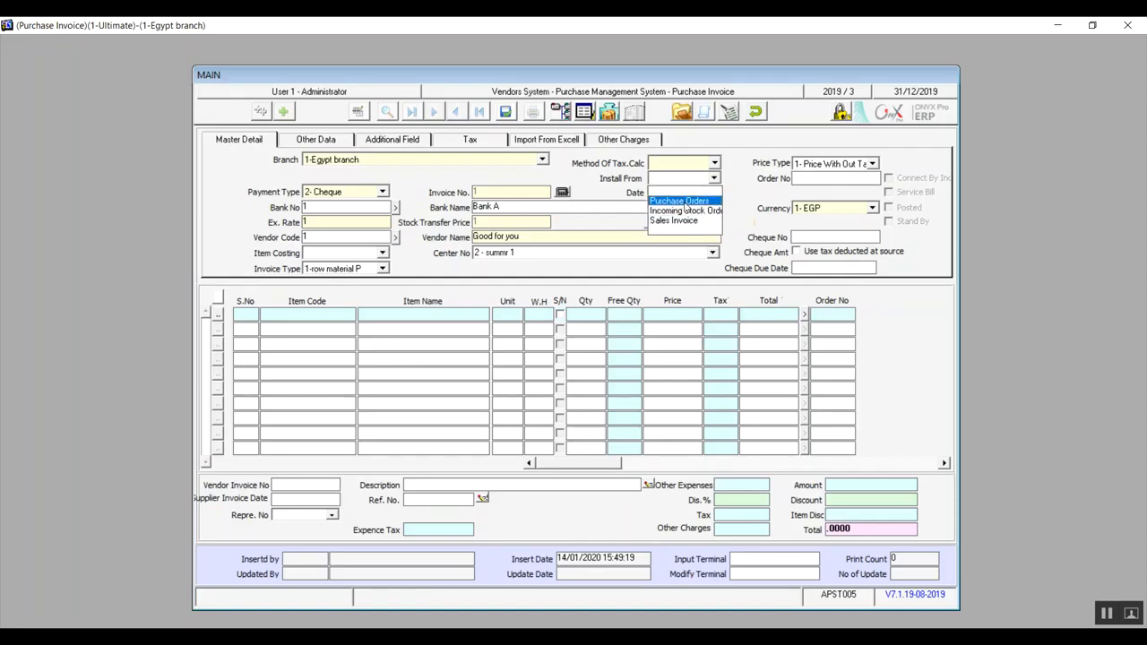
left_click(683, 202)
left_click(814, 176)
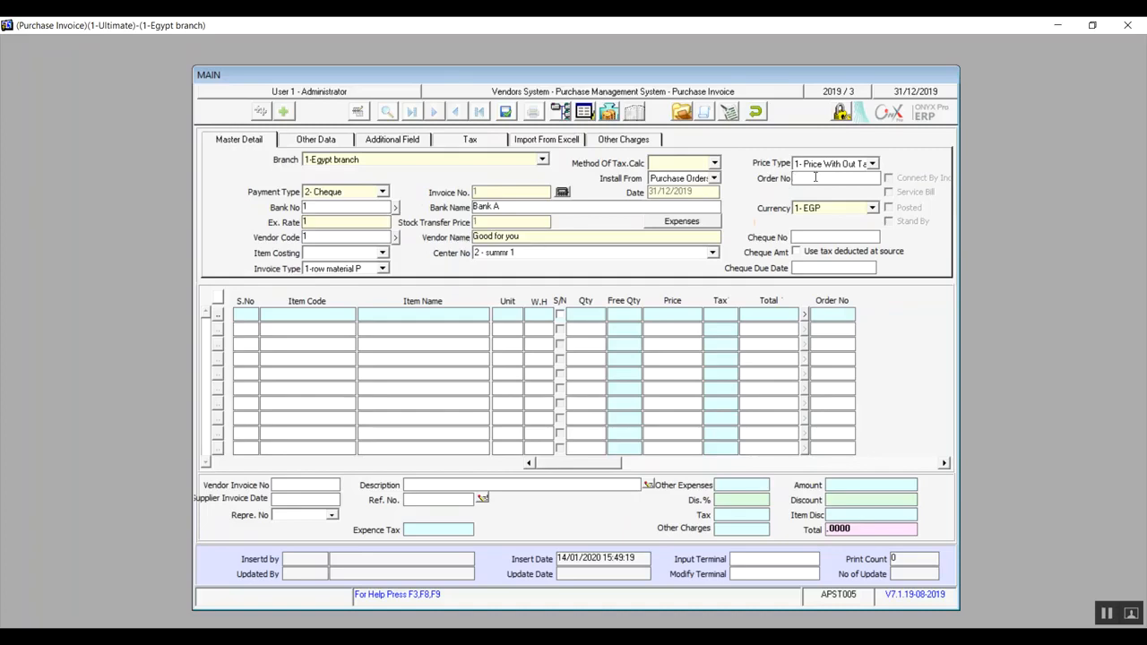
left_click(715, 179)
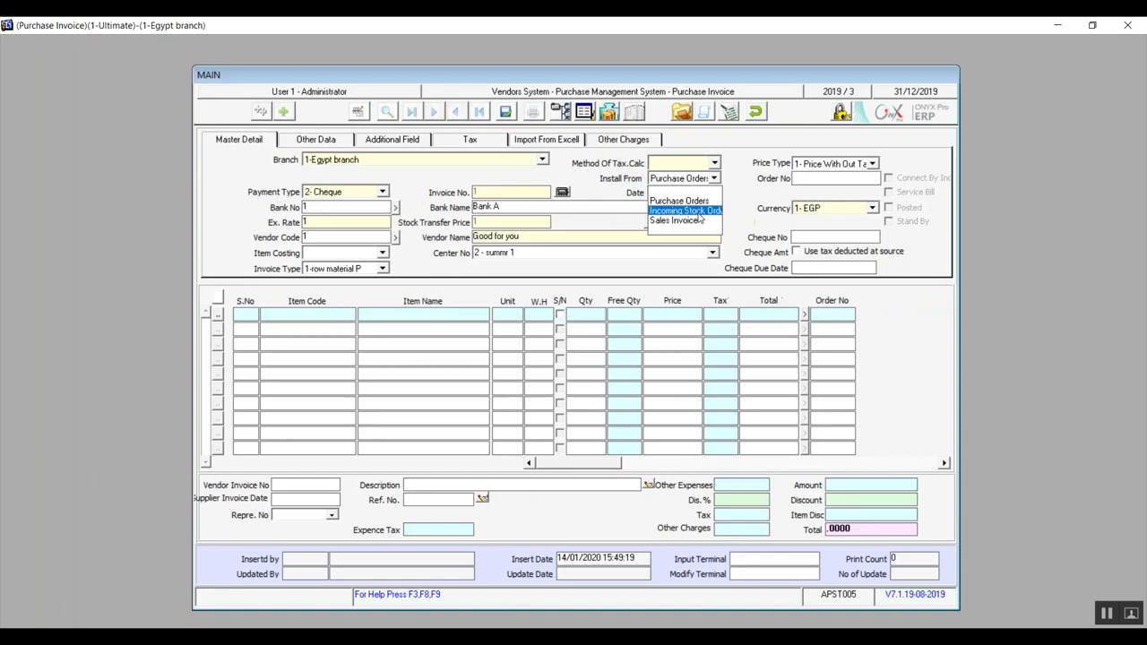
left_click(698, 213)
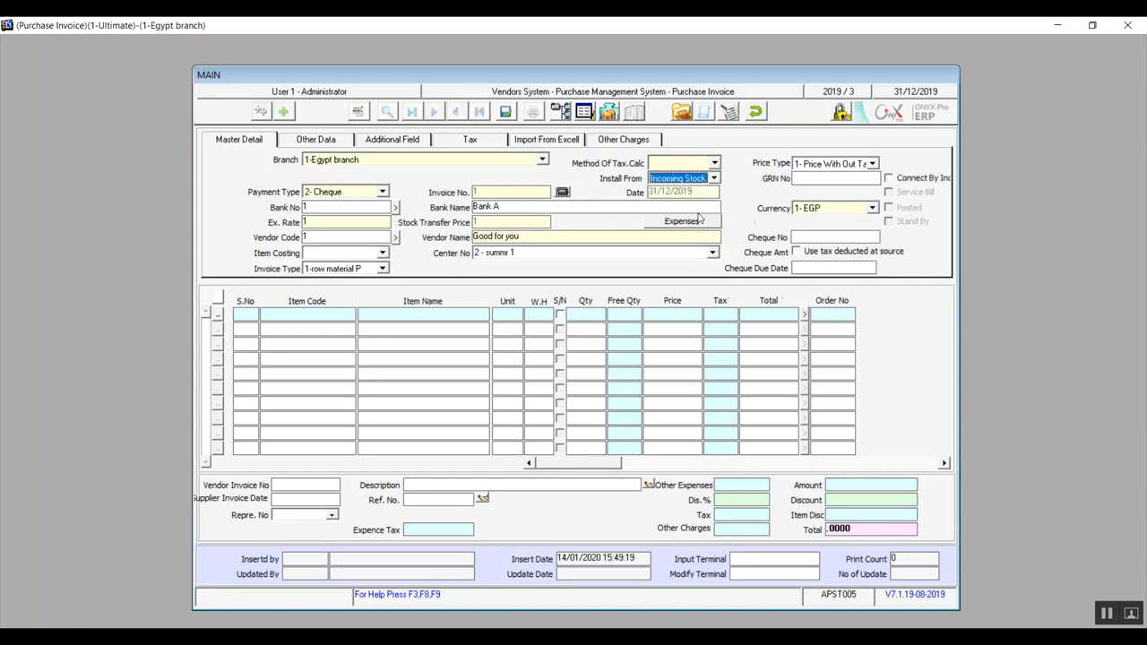
Try the Connect By Inc option on and off, and reselect 1- EGP as the invoice currency.
left_click(891, 181)
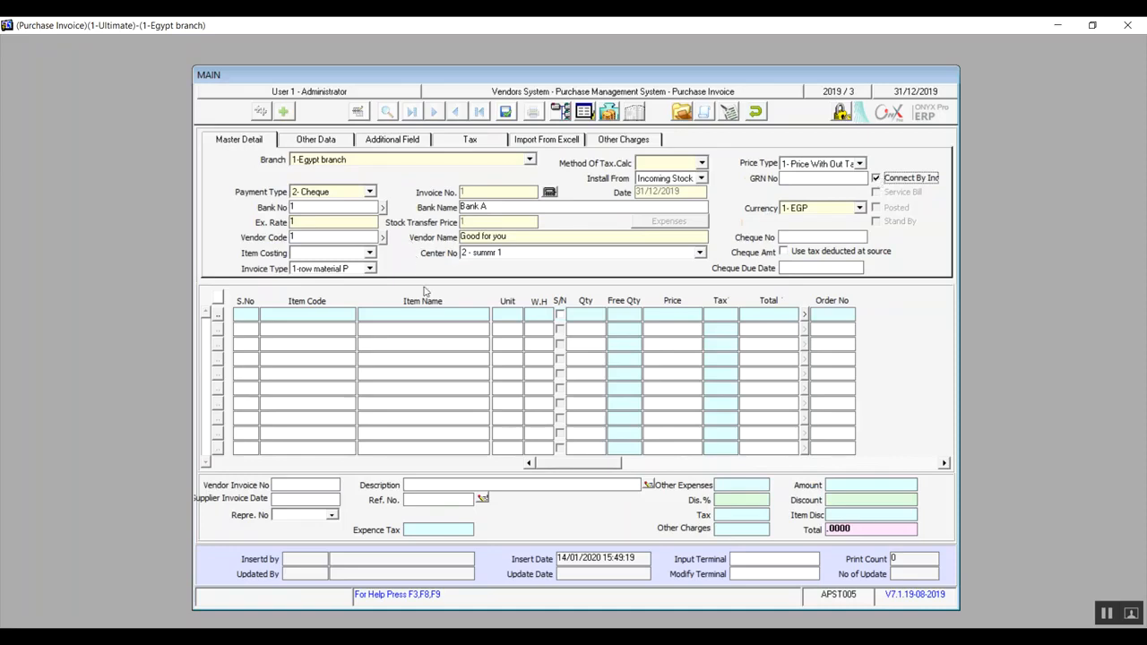
left_click(890, 178)
left_click(890, 178)
left_click(889, 178)
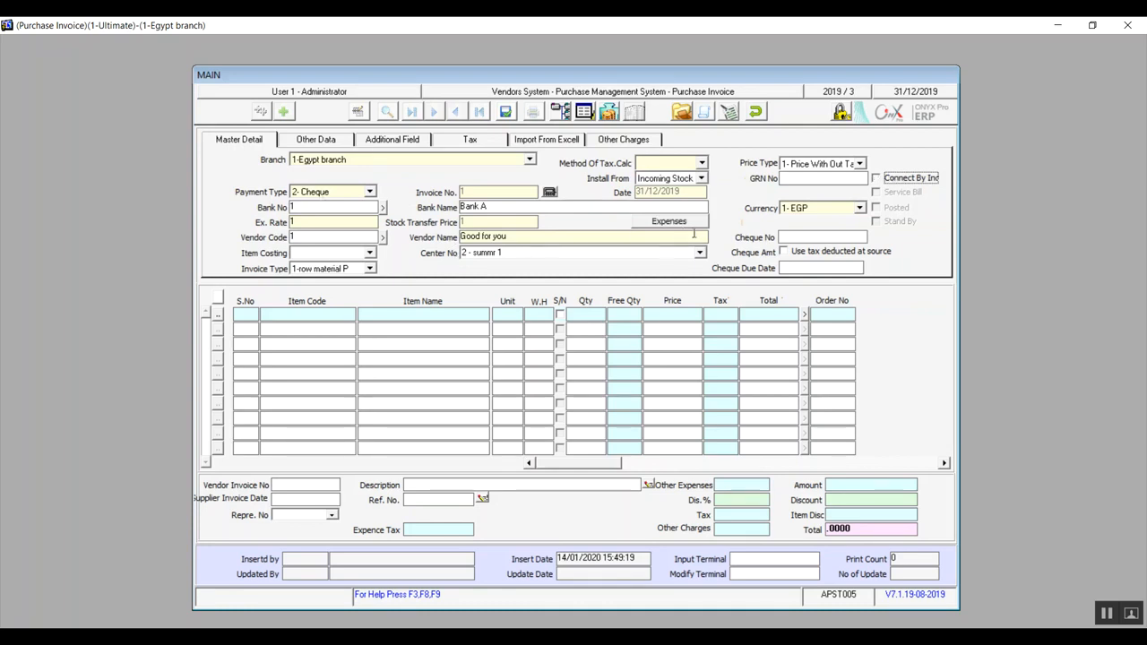
left_click(843, 215)
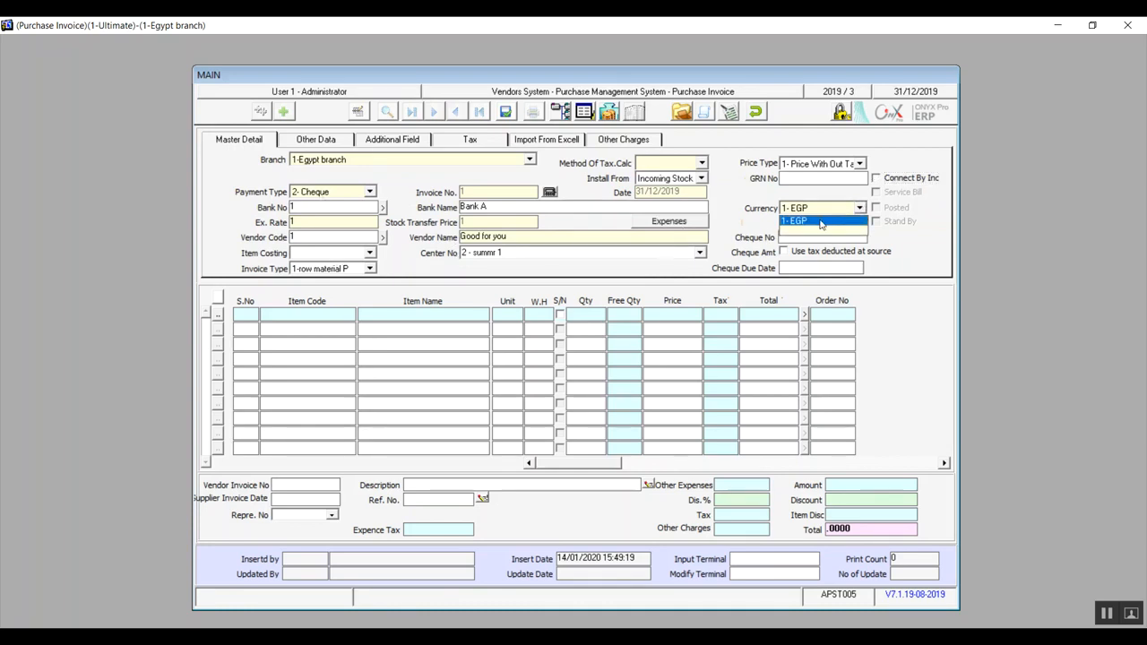
left_click(824, 223)
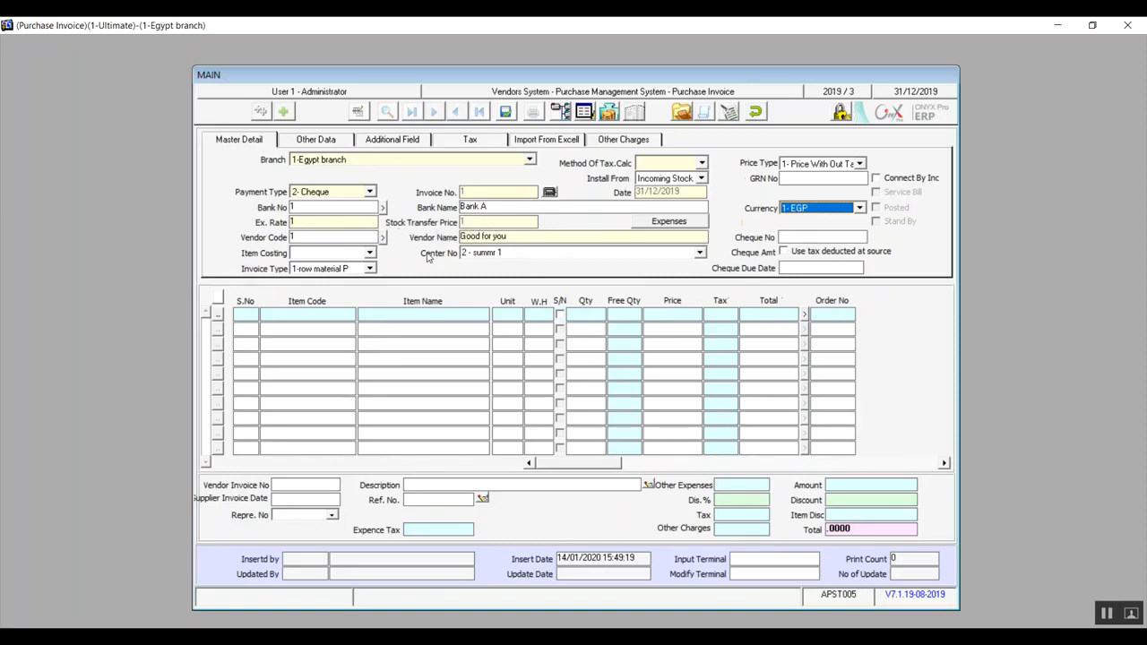
Open the invoice's other expenses, look up the available expenses and set the distribute method to 2- Exp Amt.
left_click(680, 223)
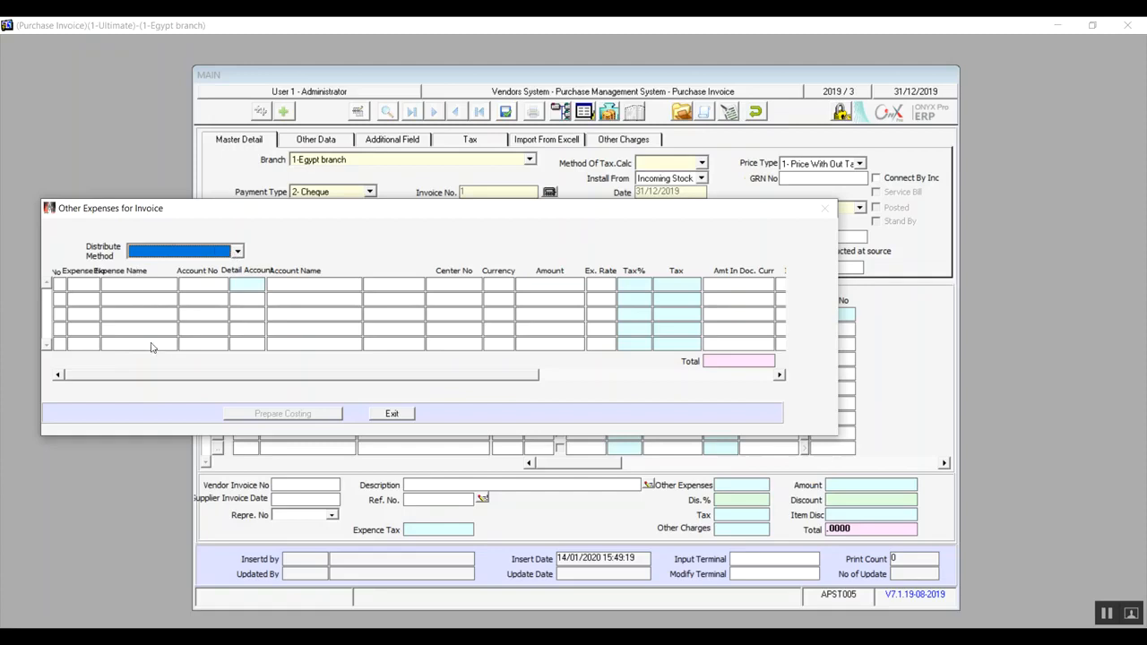
left_click(91, 283)
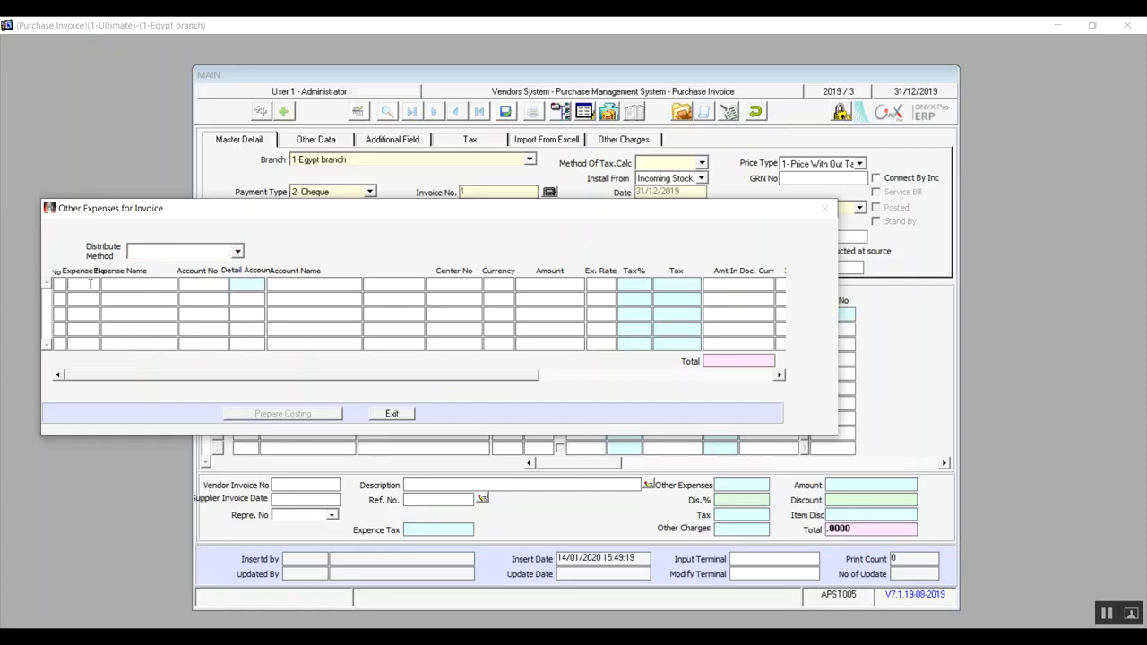
key("F9")
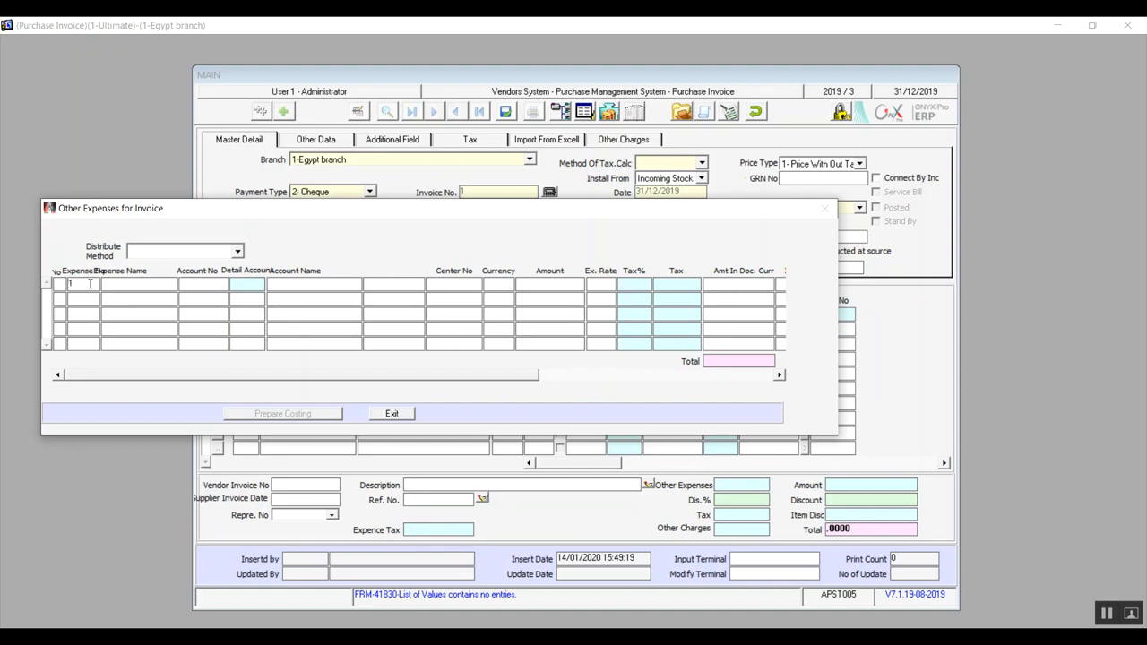
left_click(237, 251)
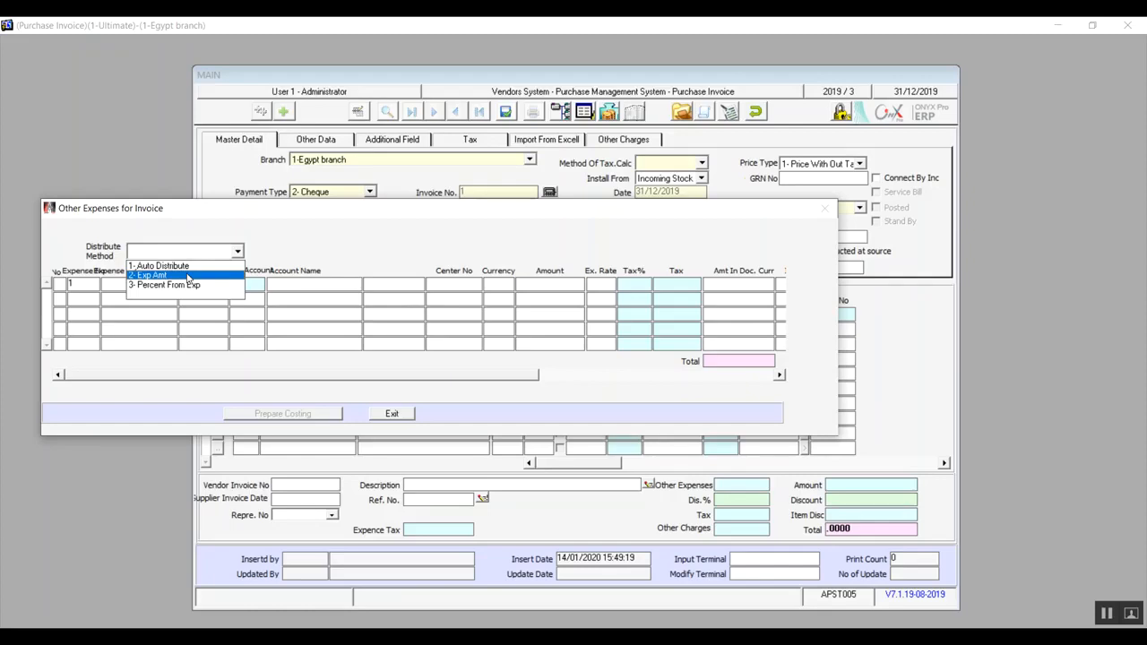
left_click(189, 276)
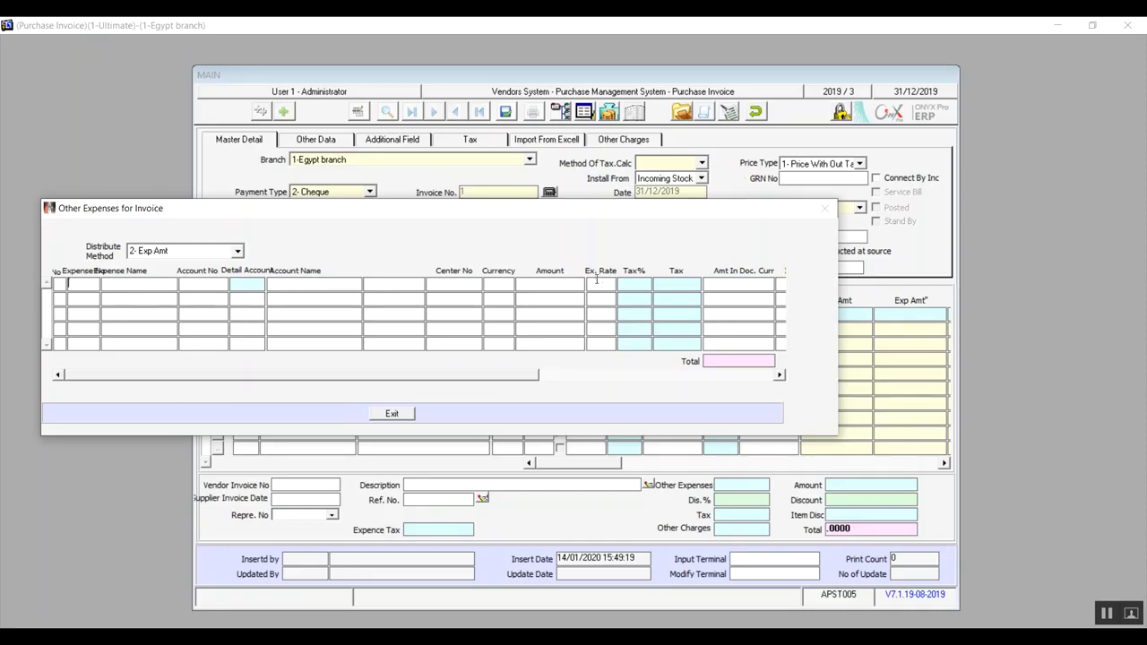
Change the expense distribute method to 3- Percent From Exp and close Other Expenses for Invoice.
left_click_drag(549, 209, 551, 60)
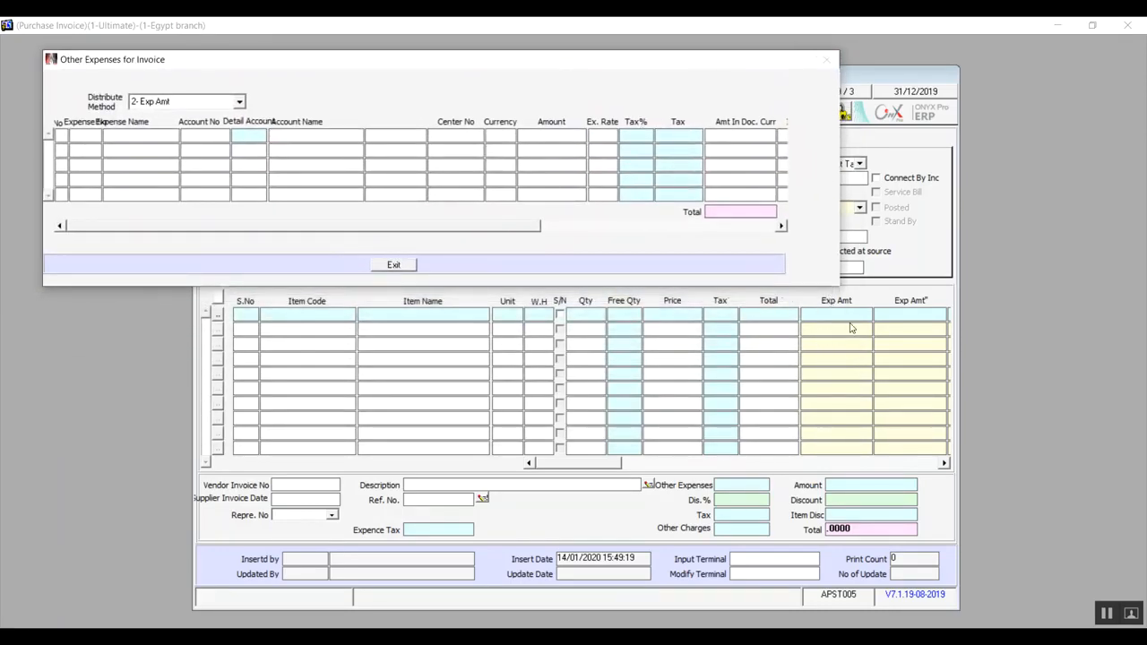
left_click(238, 103)
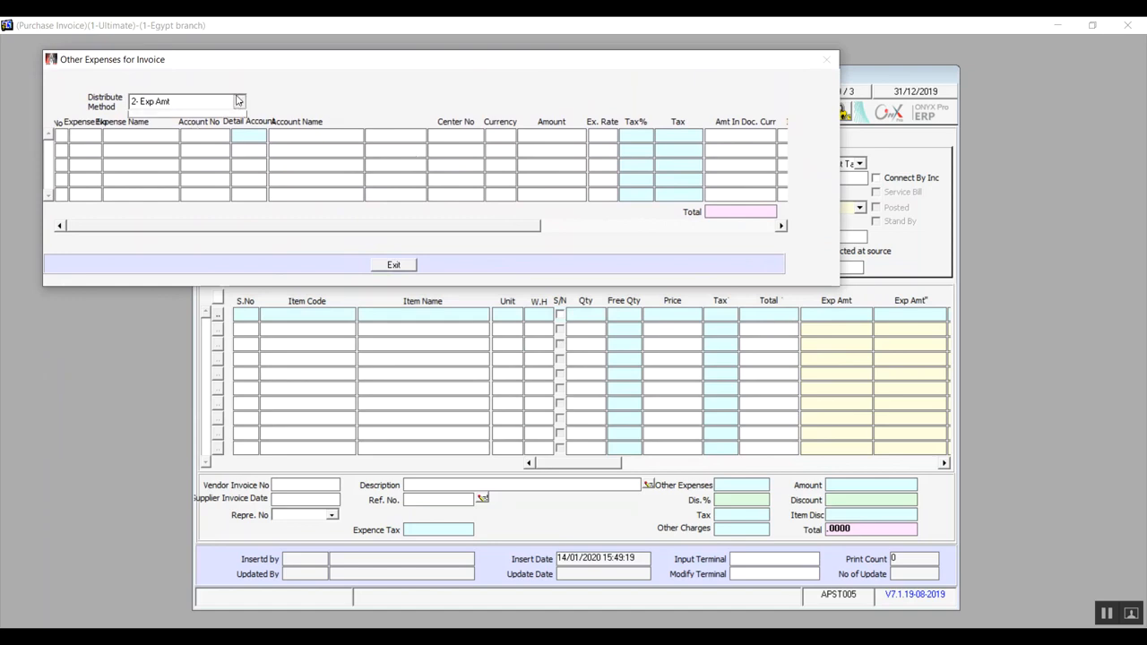
left_click(195, 136)
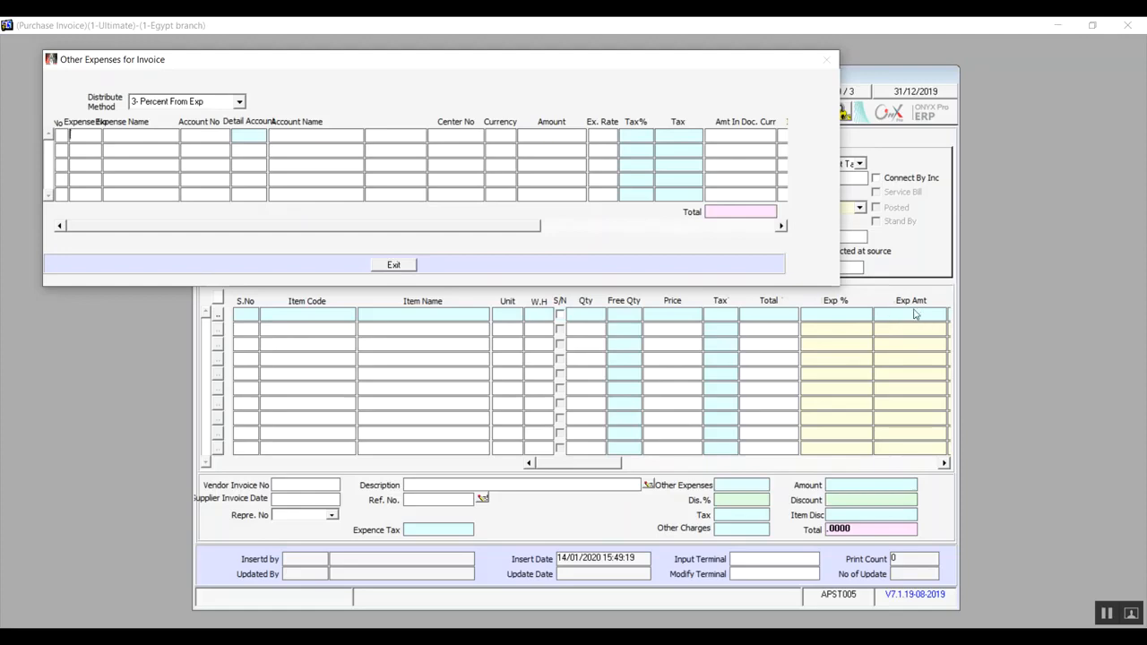
left_click(604, 135)
left_click(398, 267)
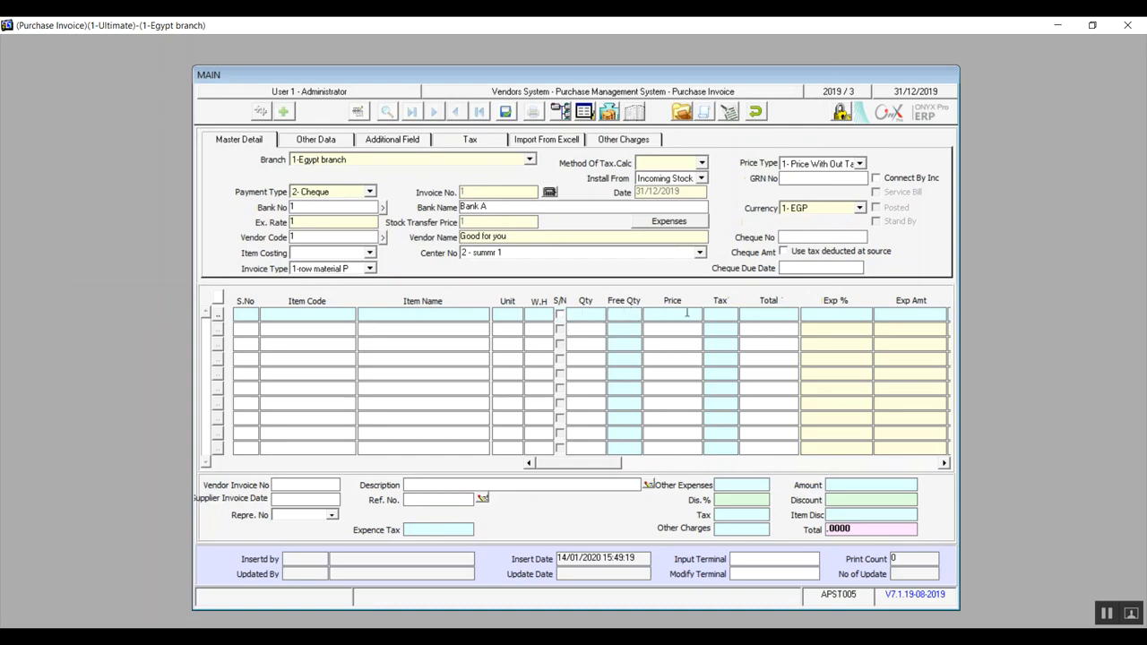
Cancel the purchase invoice being entered.
left_click(758, 112)
left_click(558, 375)
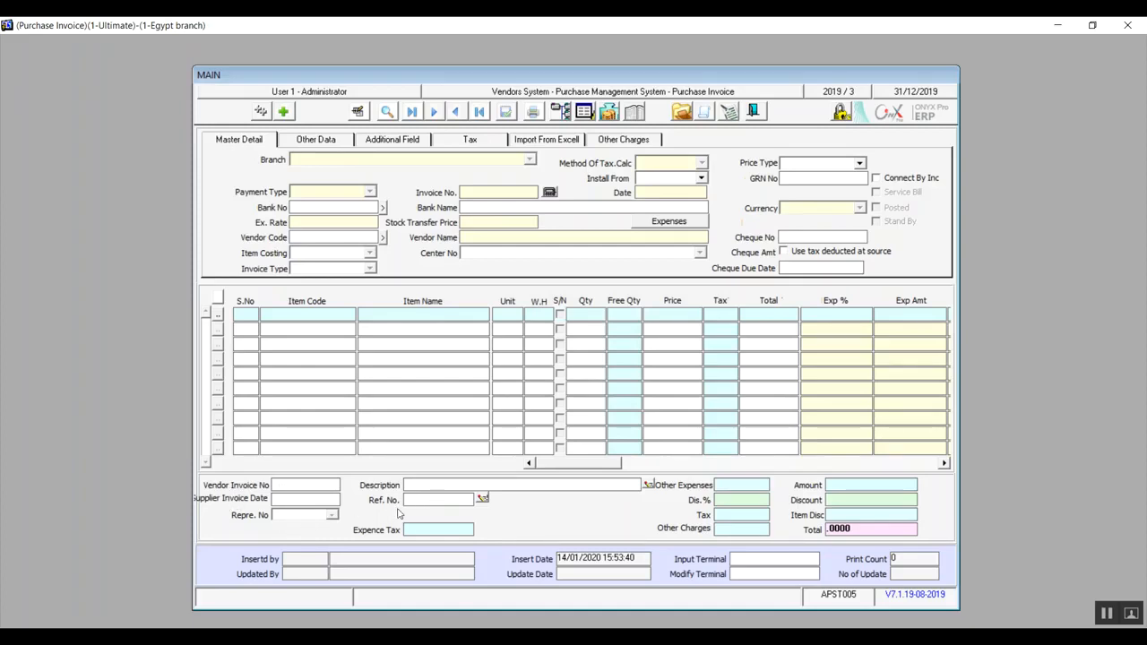
Start a new purchase invoice, check its Repre. No choices and cancel the invoice.
left_click(283, 111)
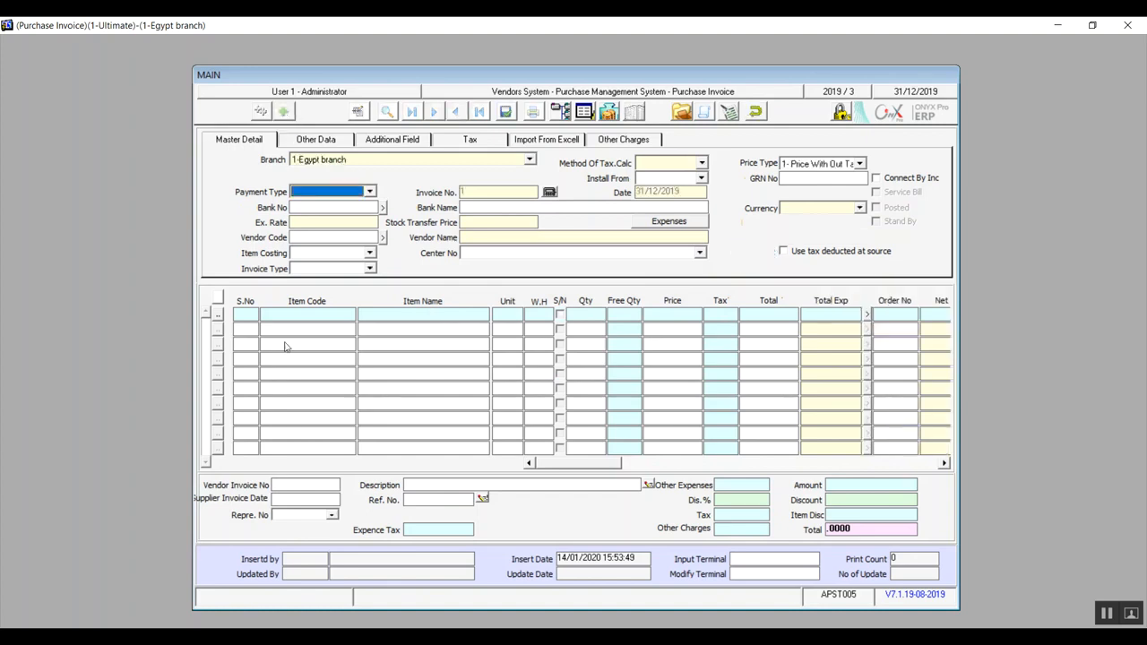
left_click(333, 515)
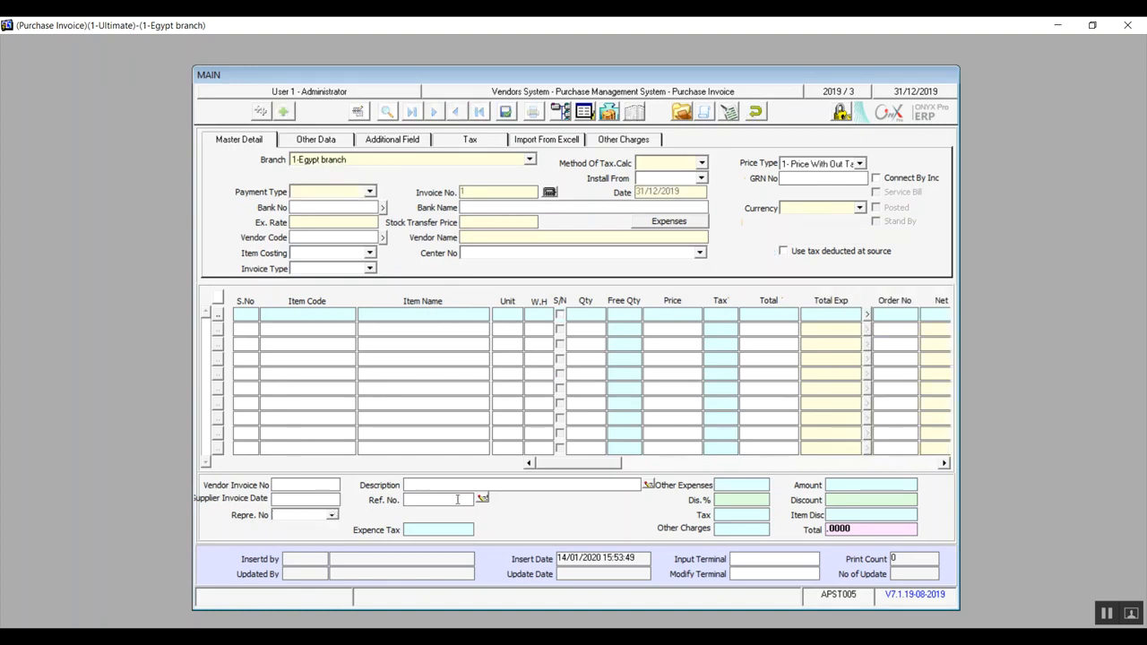
left_click(755, 111)
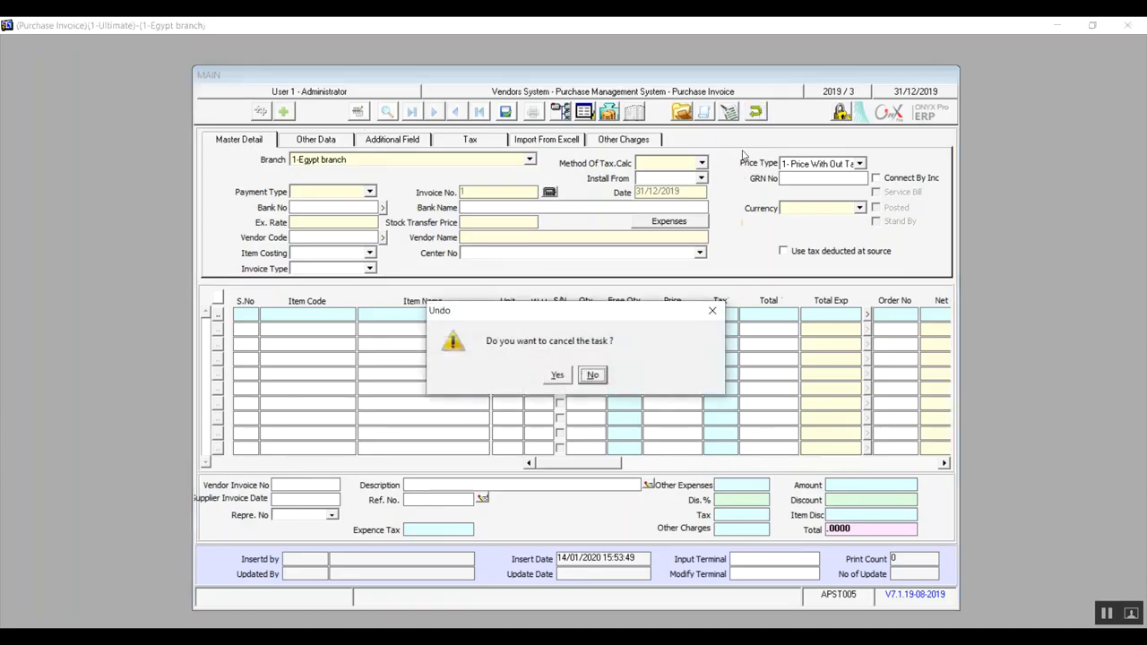
left_click(555, 375)
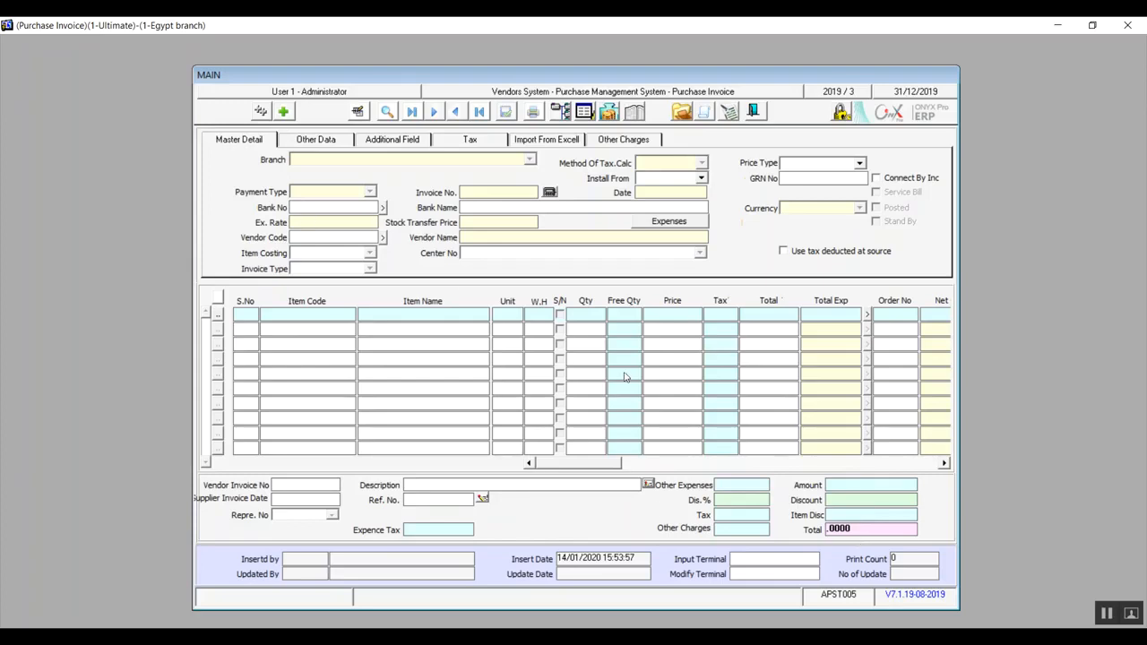
View the Payment Voucher screen from the purchase invoice, return, and open Items Barcode Printing.
left_click(735, 113)
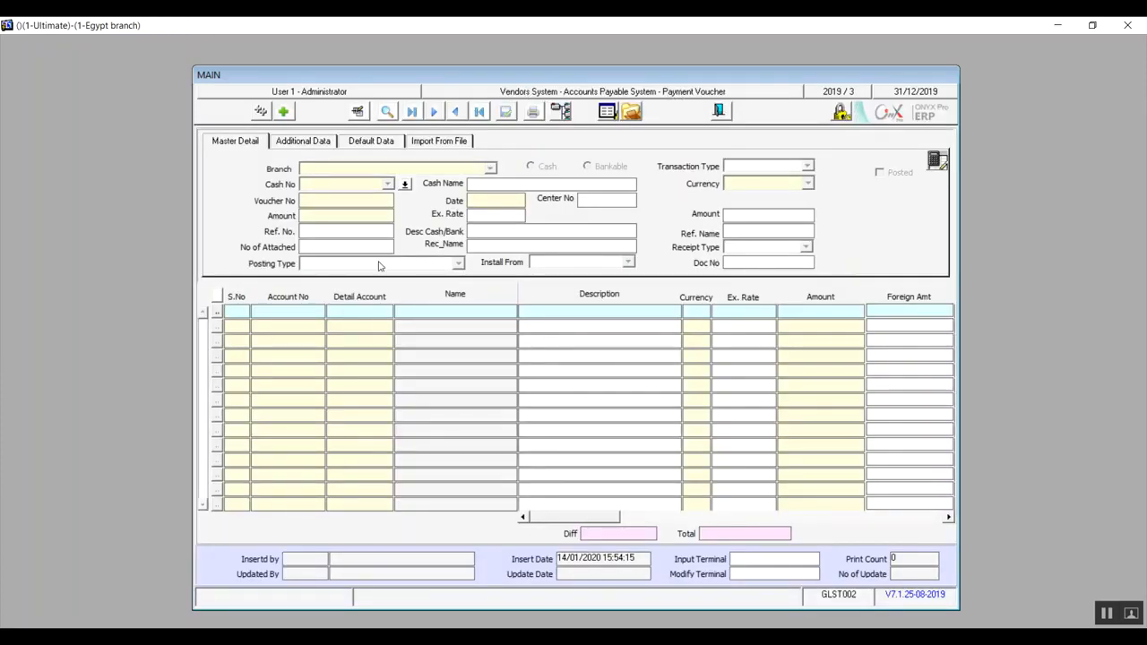
left_click(724, 111)
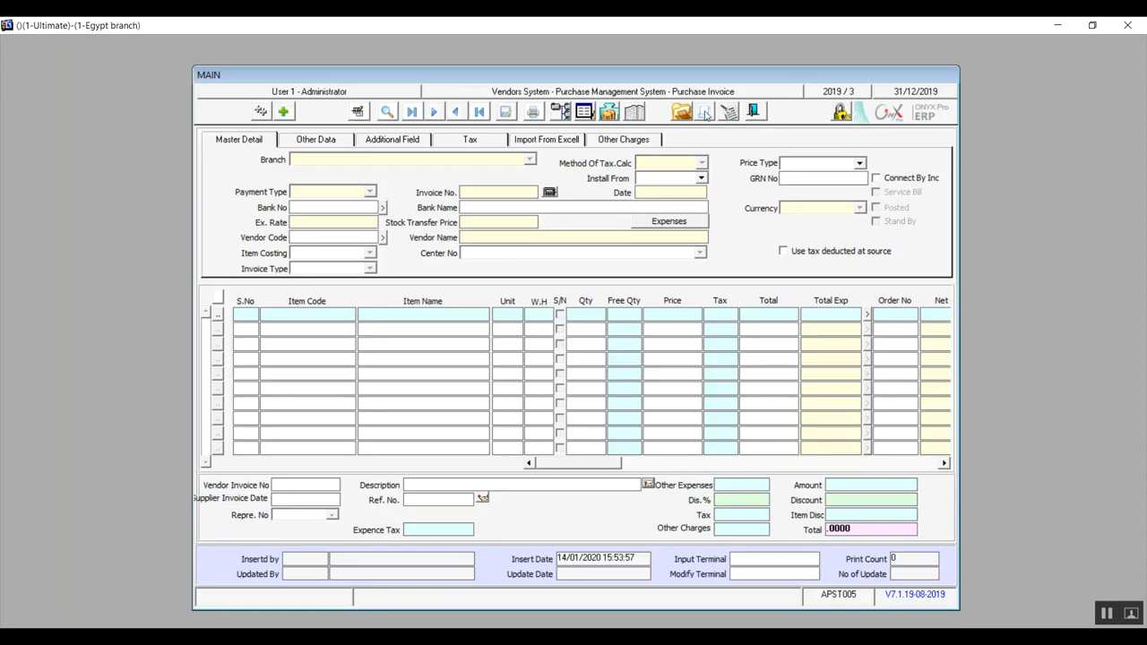
left_click(705, 112)
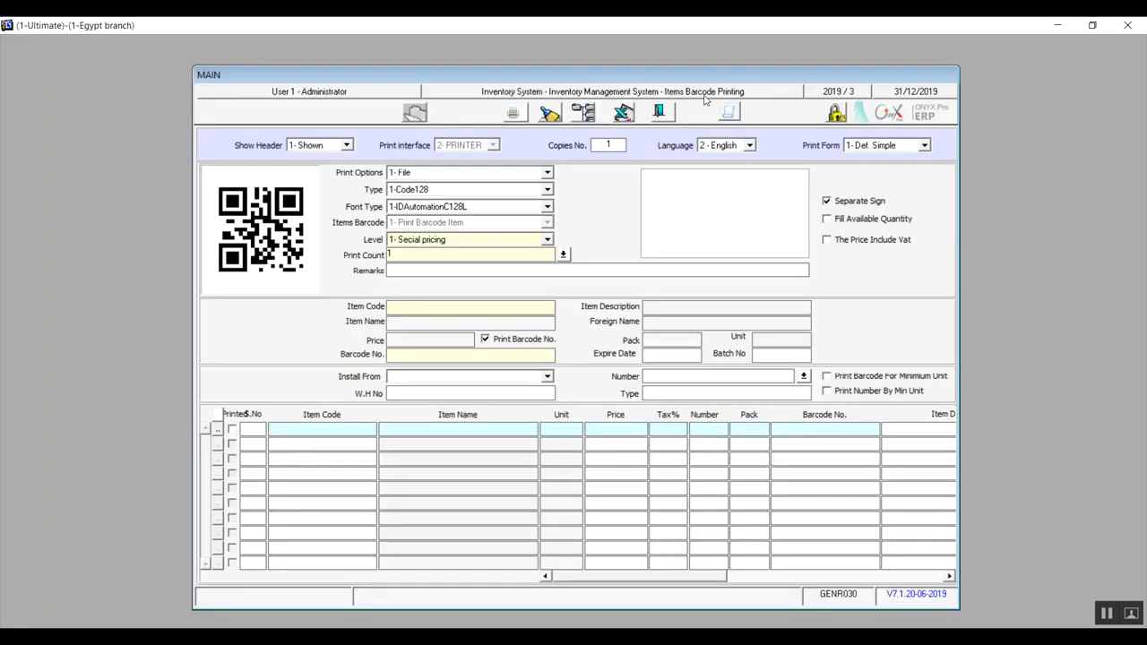
Leave Items Barcode Printing, view the Item Pricing screen from the purchase invoice and return to the invoice.
left_click(661, 116)
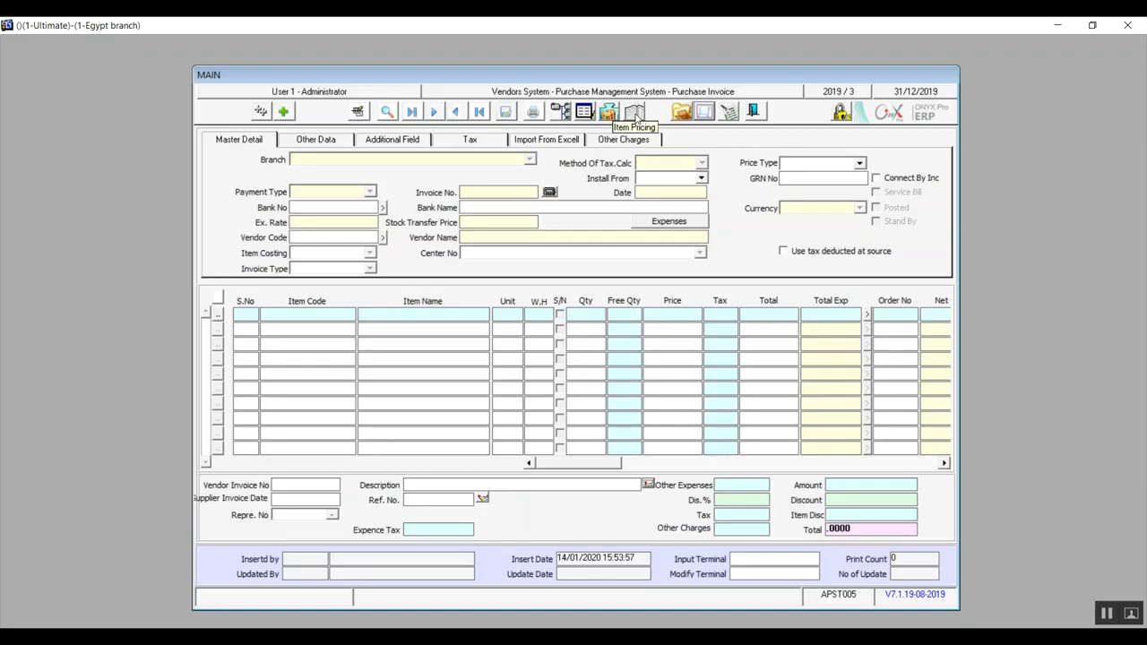
left_click(635, 112)
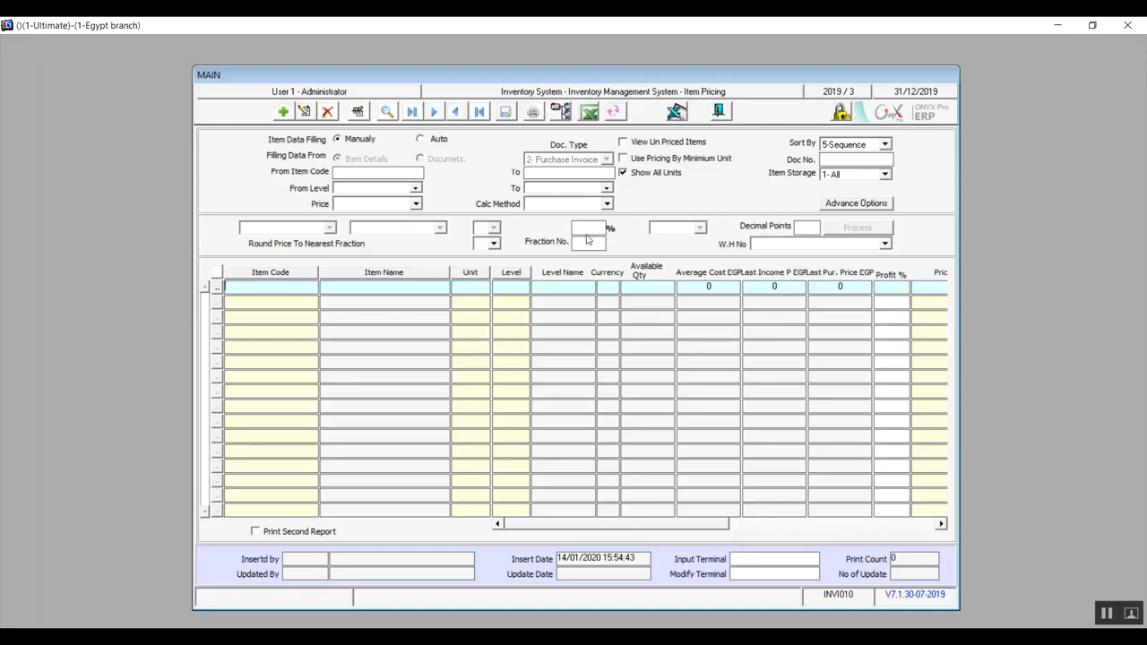
left_click(720, 110)
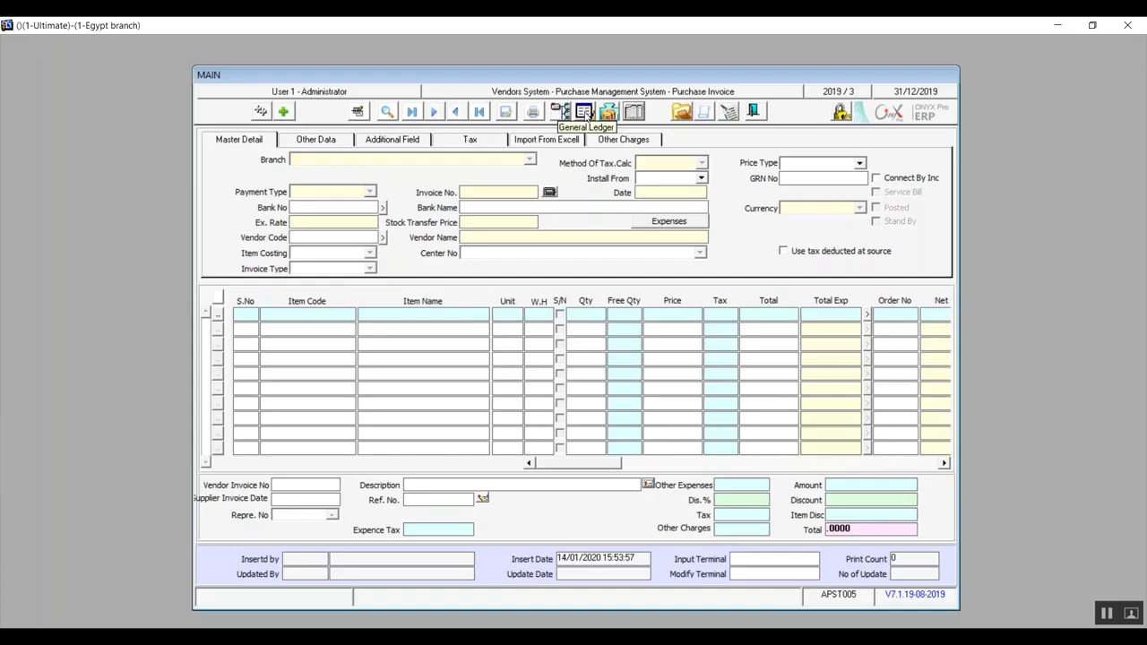
Close the purchase invoice and review the Import From Excell, Additional Field, Other Data and Master Detail pages of Foreign Purchase Invoice.
left_click(756, 111)
double_click(307, 360)
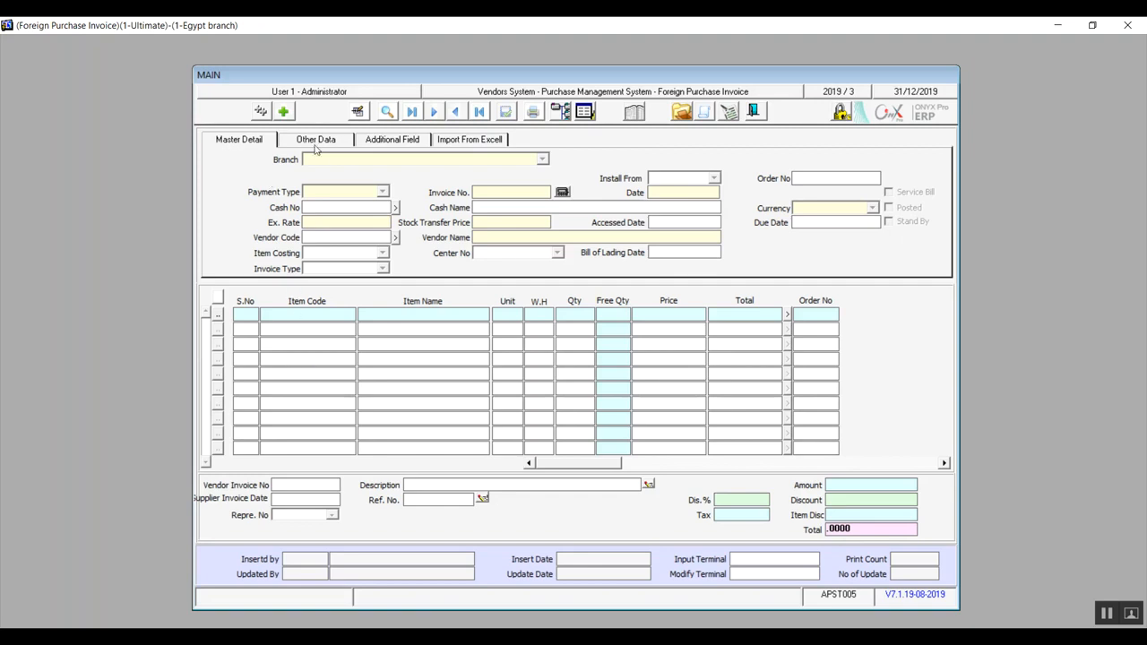
left_click(454, 141)
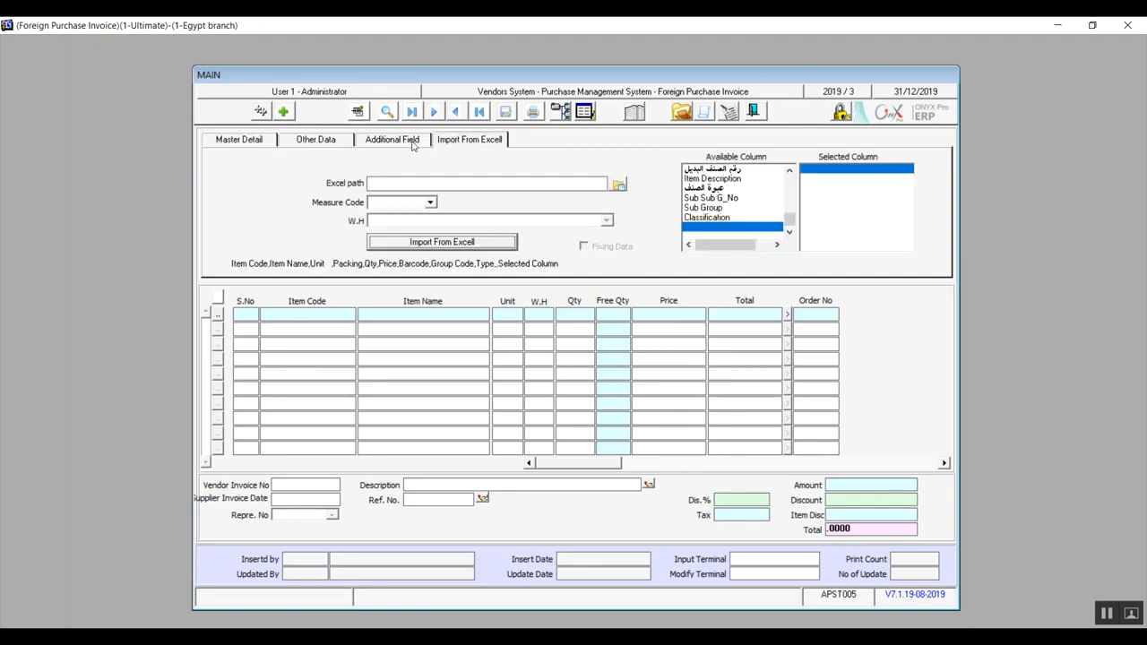
left_click(414, 142)
left_click(337, 144)
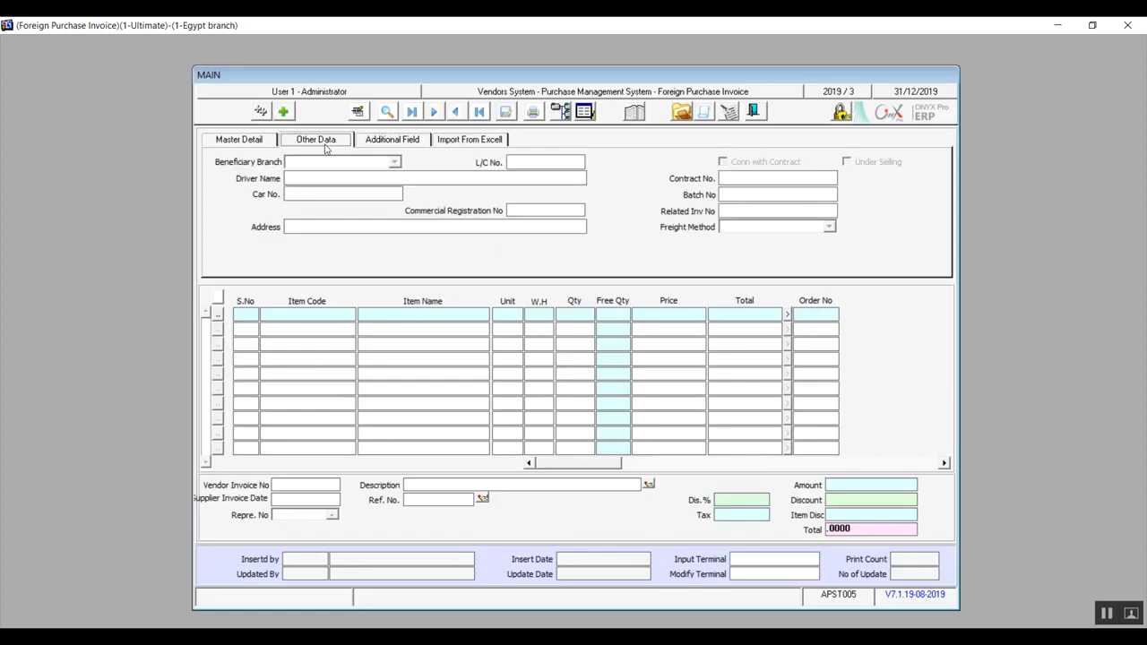
left_click(240, 143)
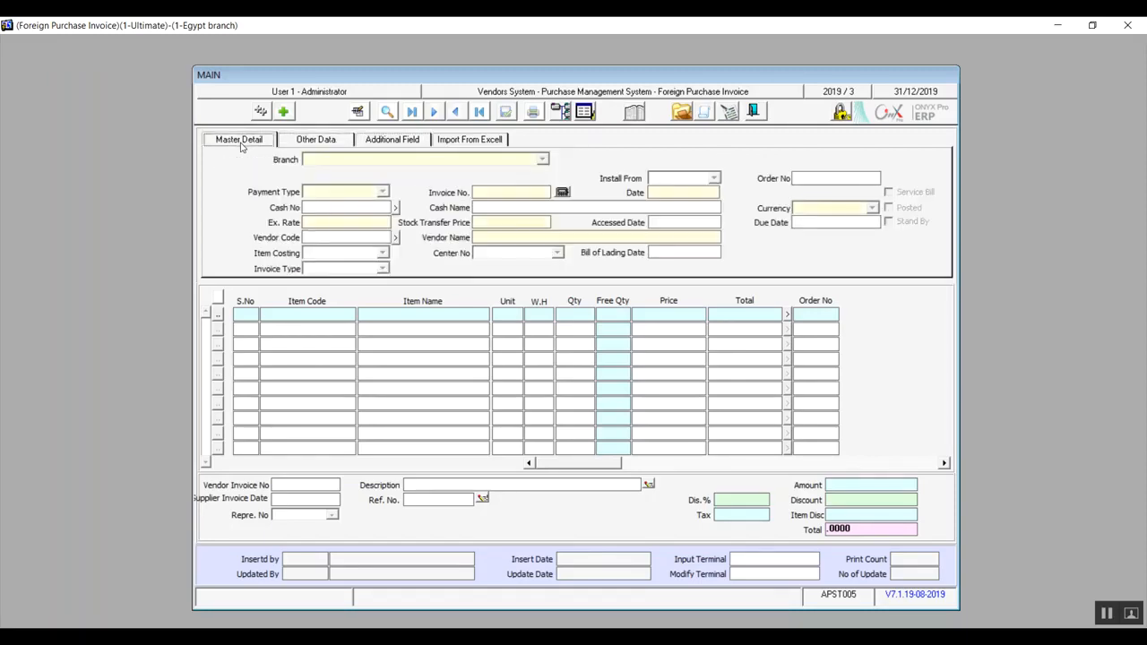
left_click(302, 143)
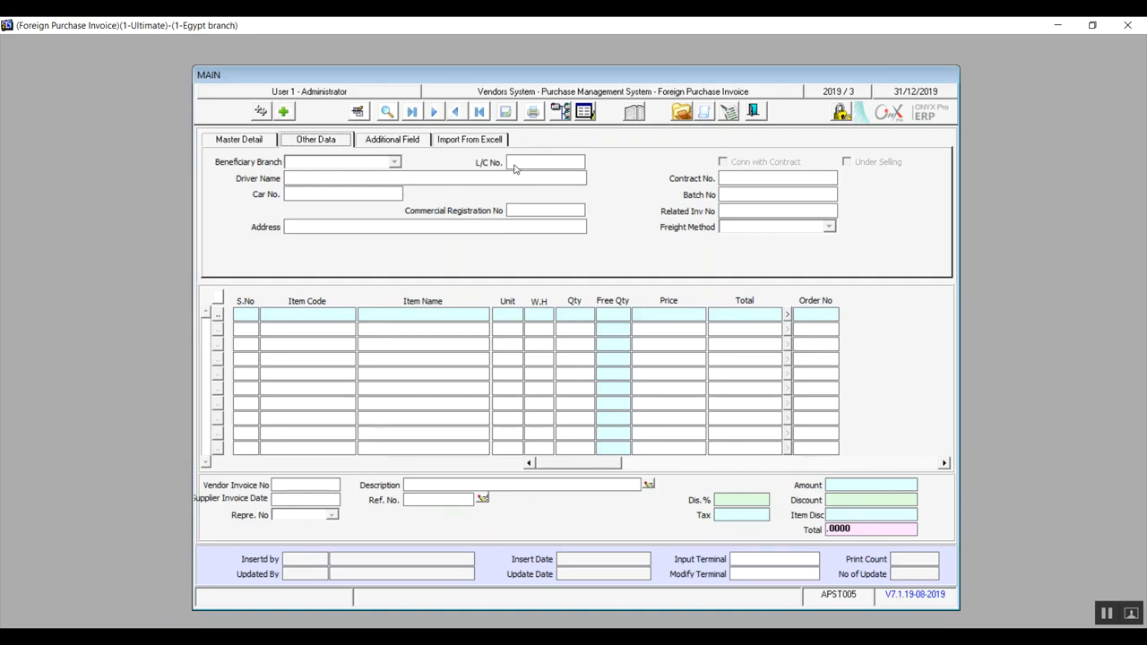
left_click(257, 142)
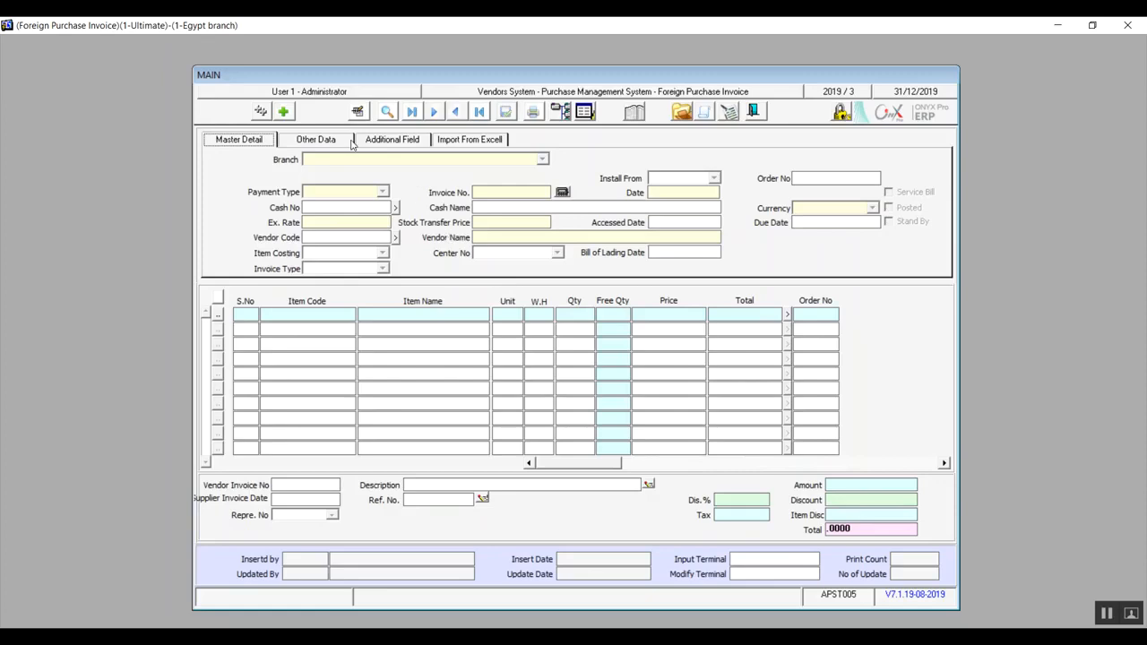
Start a new foreign purchase invoice to inspect its Accessed Date field, and cancel it and close the screen.
left_click(285, 112)
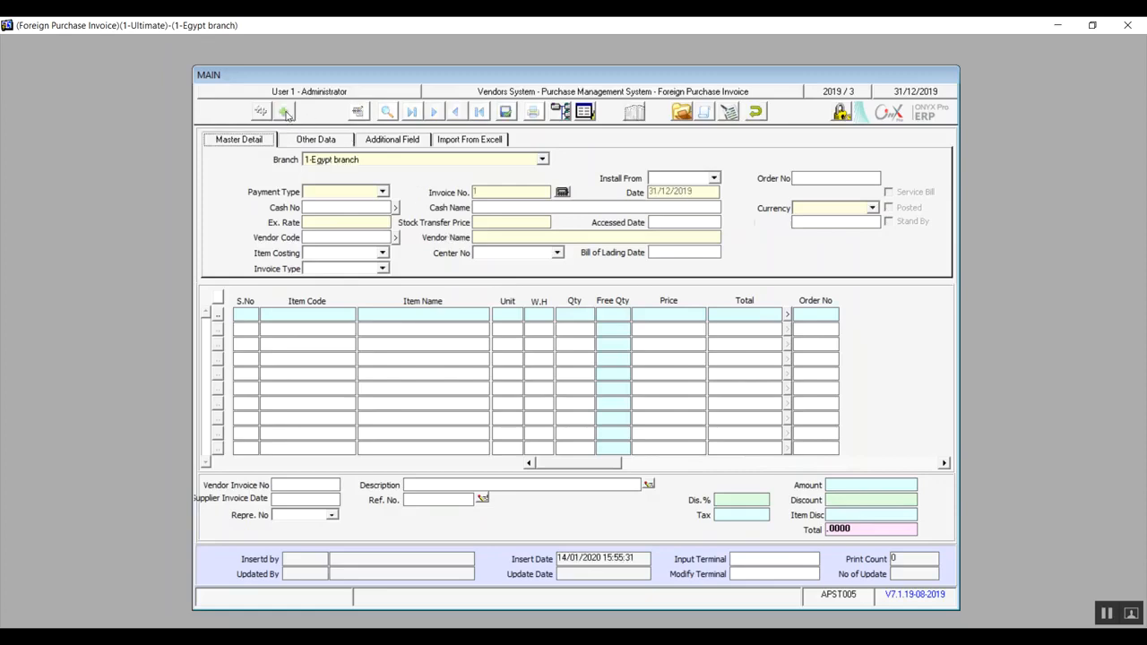
left_click(670, 223)
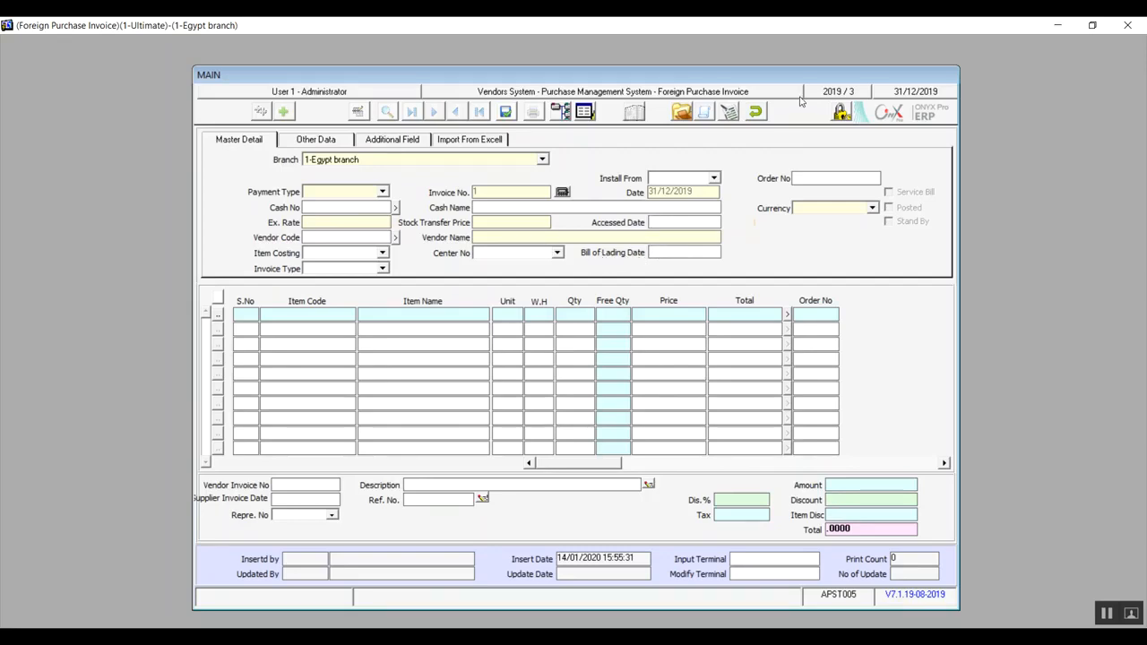
left_click(756, 111)
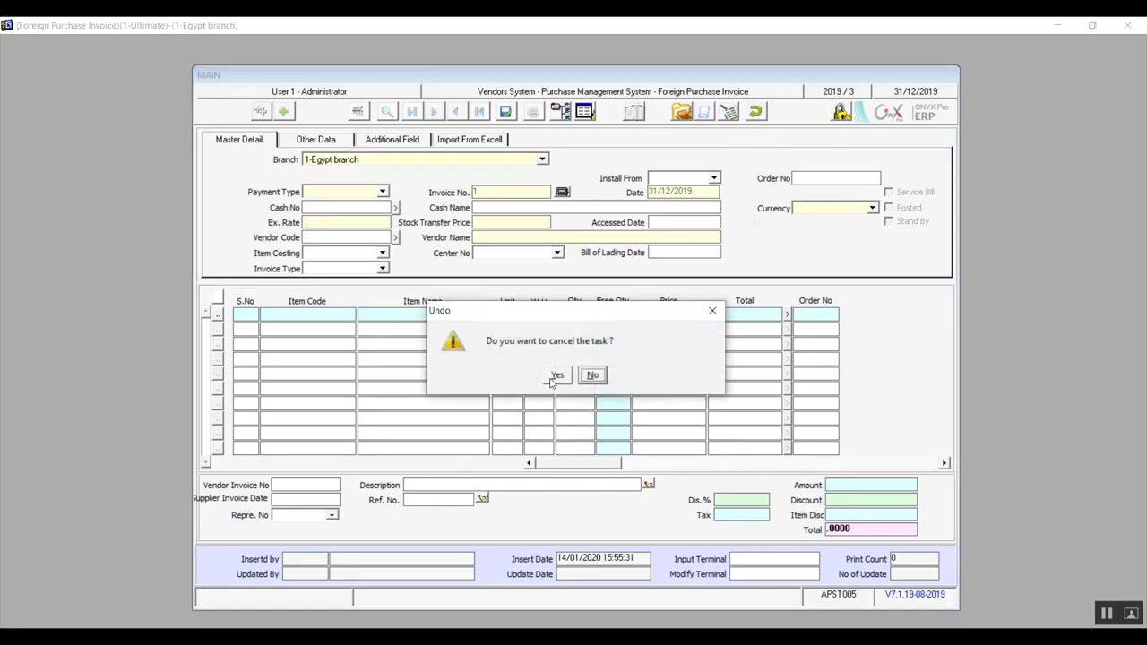
left_click(557, 375)
left_click(756, 112)
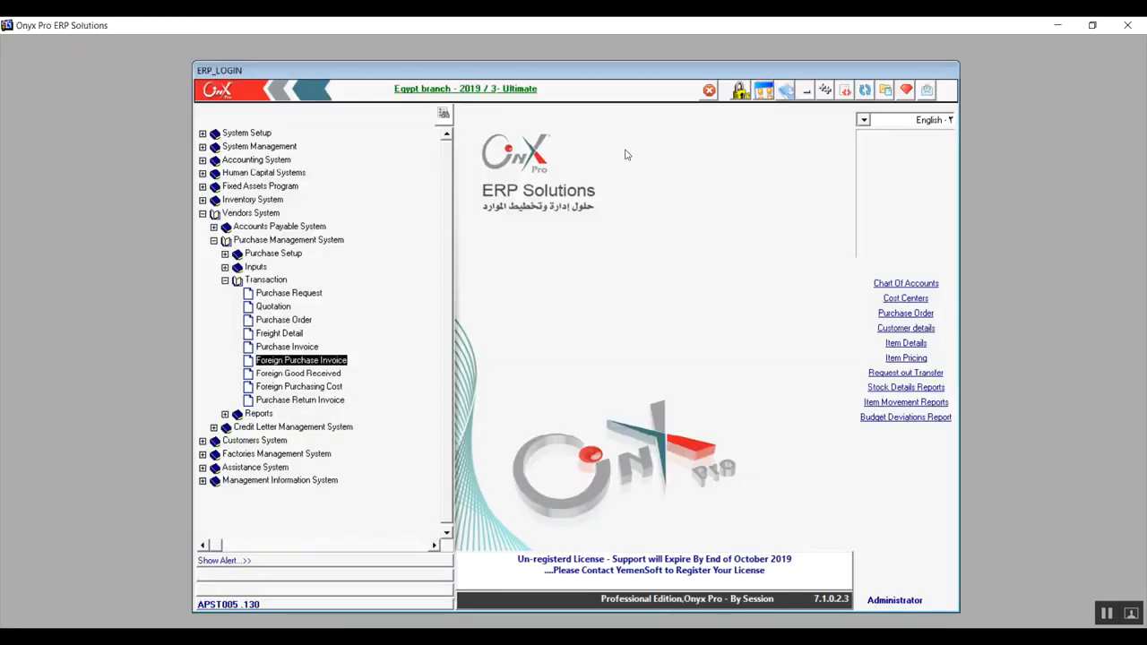
Open Foreign Good Received, start a new record for 1-Egypt branch and check the Invoice No. choices.
left_click(323, 374)
double_click(323, 374)
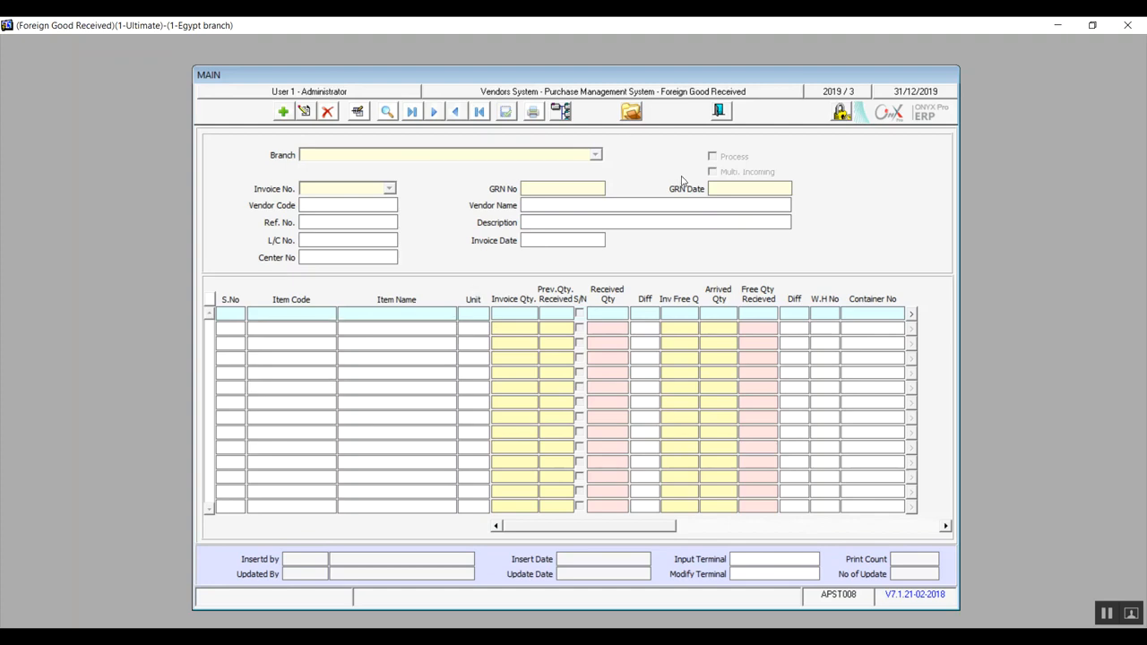
left_click(286, 117)
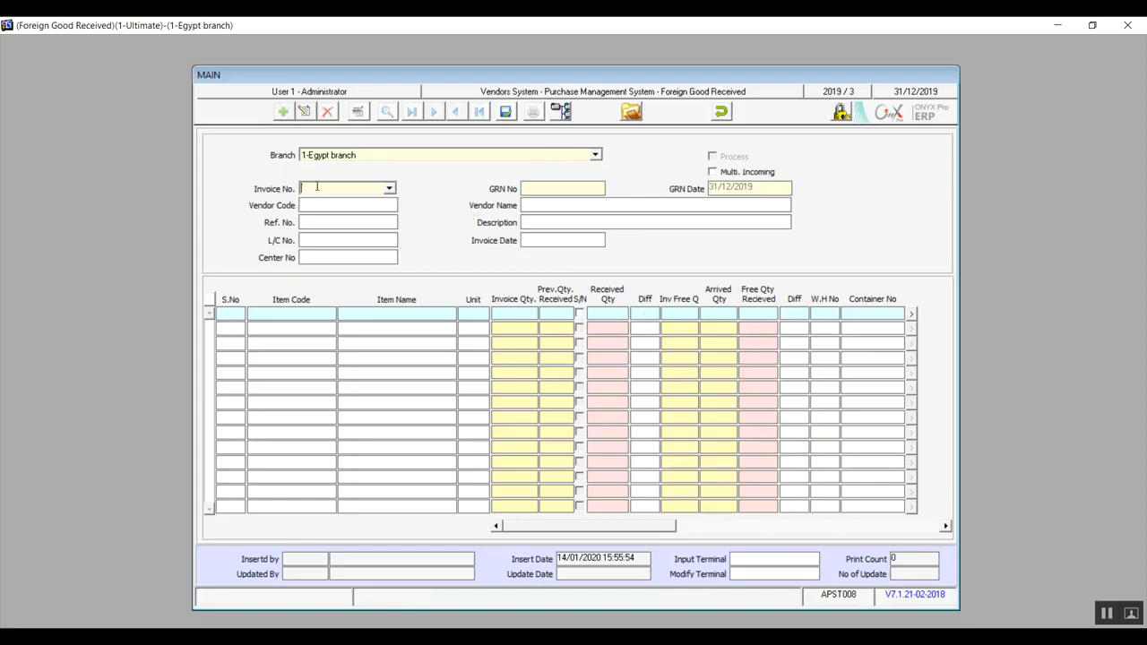
left_click(391, 189)
left_click(390, 189)
left_click(391, 189)
left_click(391, 189)
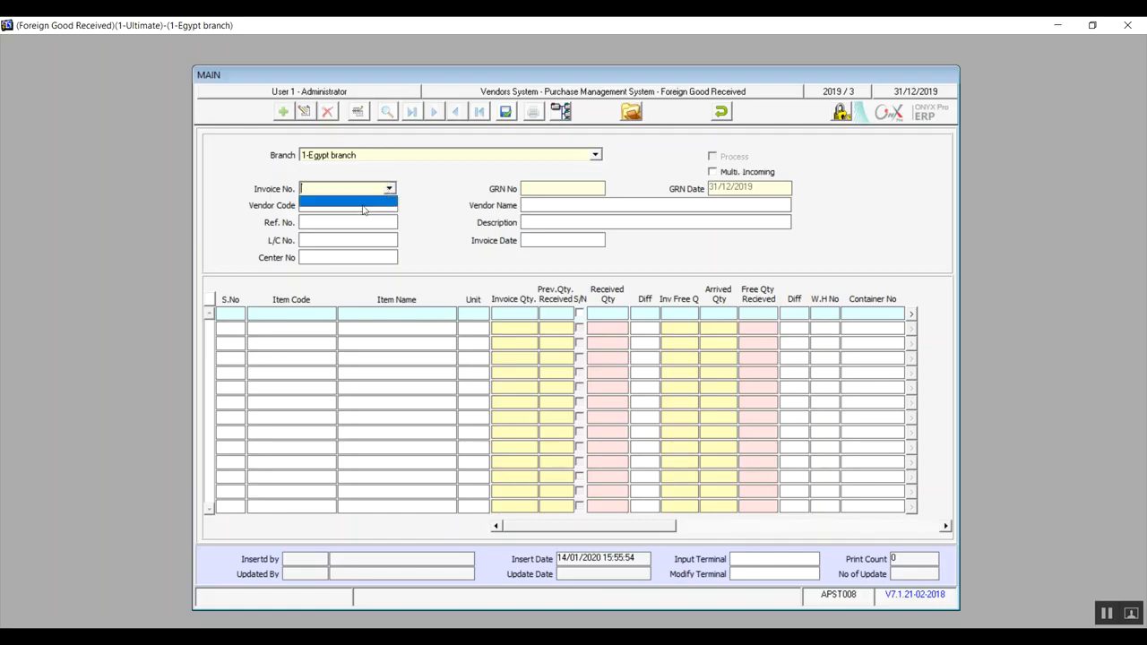
left_click(393, 191)
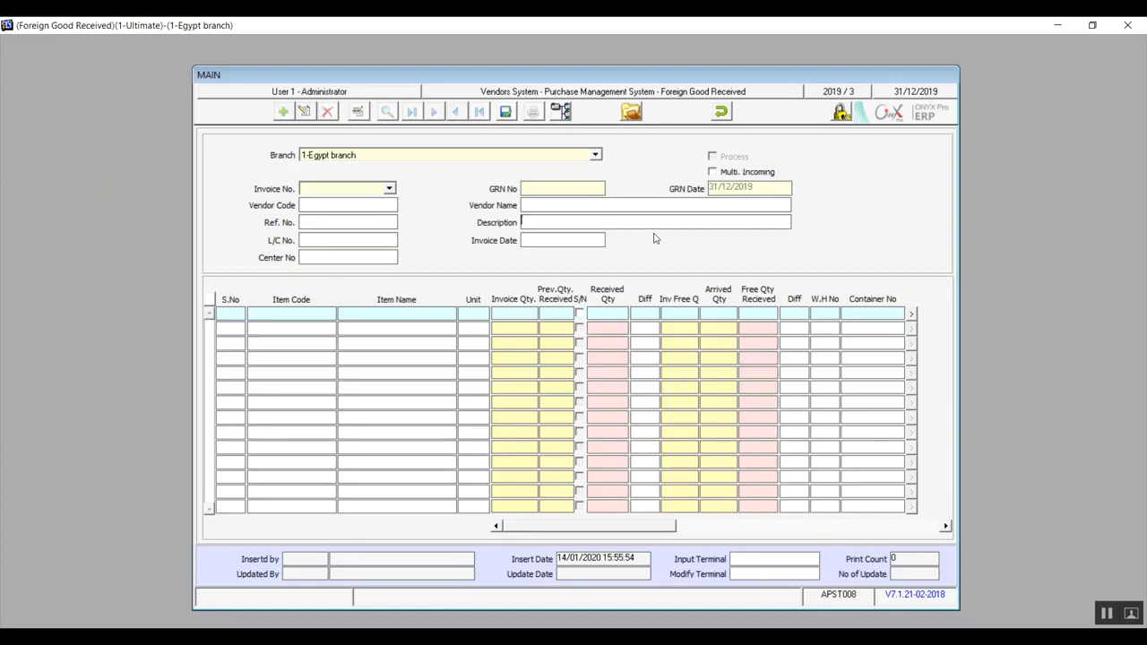
Try the Multi. Incoming option and view the warehouse list for the first item line without choosing a warehouse.
left_click(713, 172)
left_click(757, 314)
key("F9")
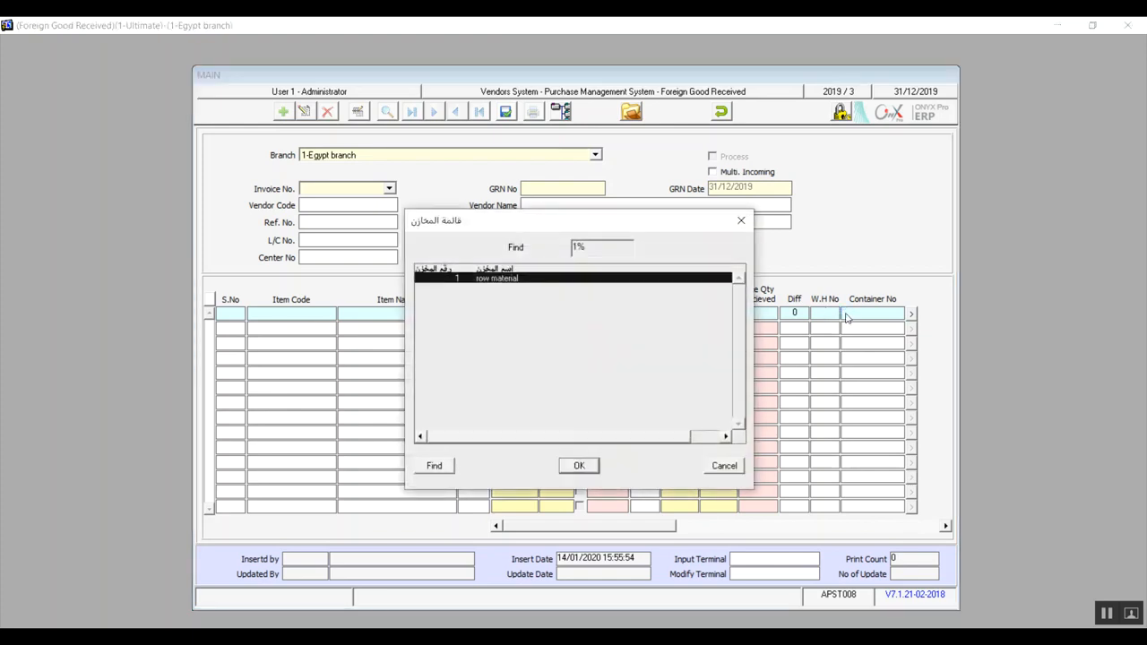
left_click(724, 466)
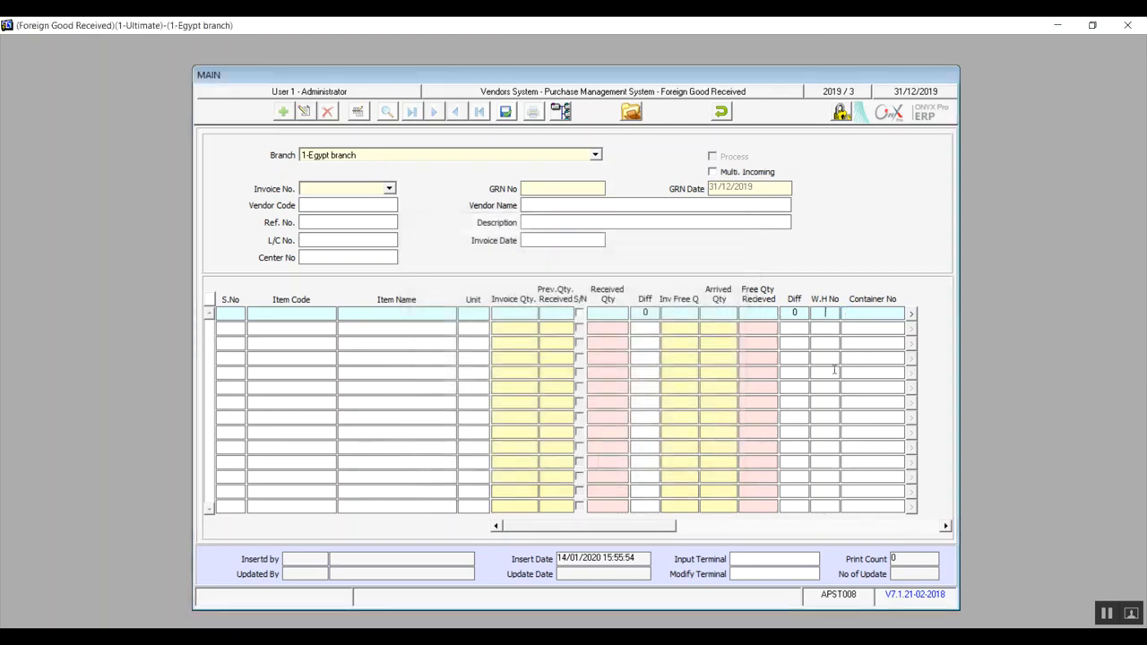
Cancel the new foreign goods receipt and close the Foreign Good Received screen.
left_click(721, 111)
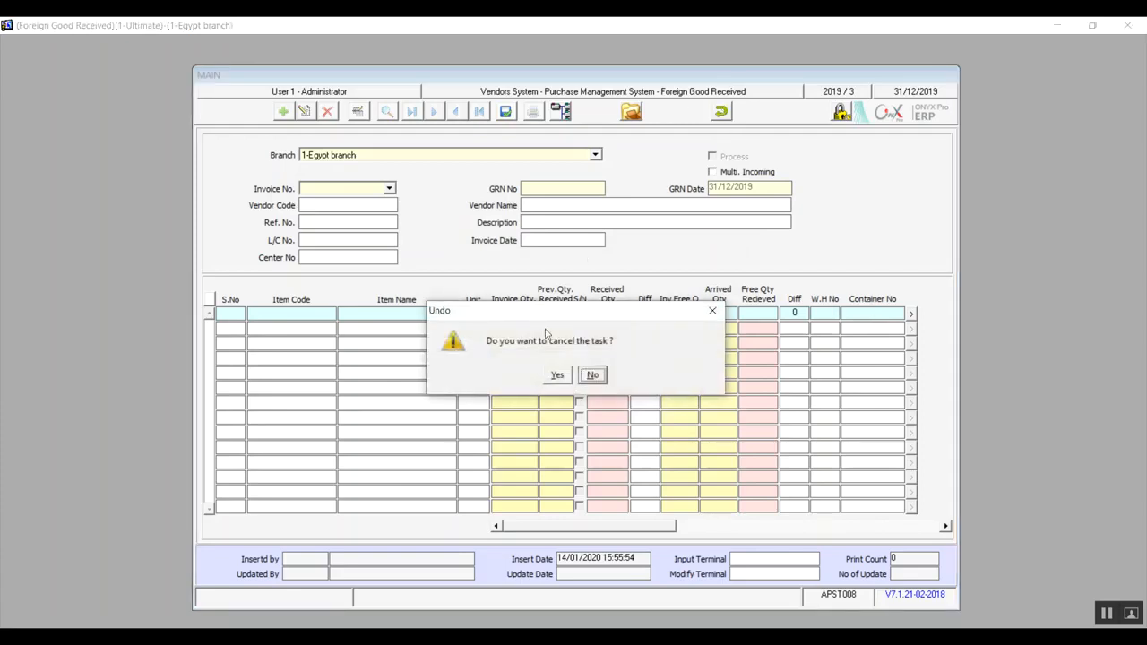
left_click(555, 374)
left_click(722, 112)
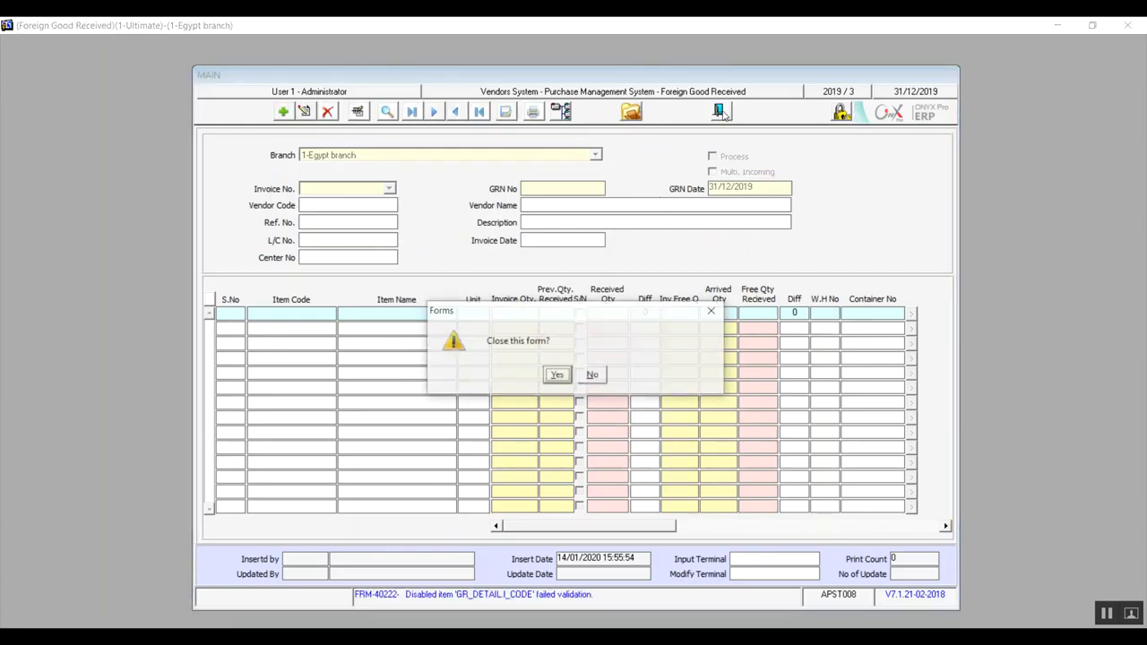
left_click(556, 375)
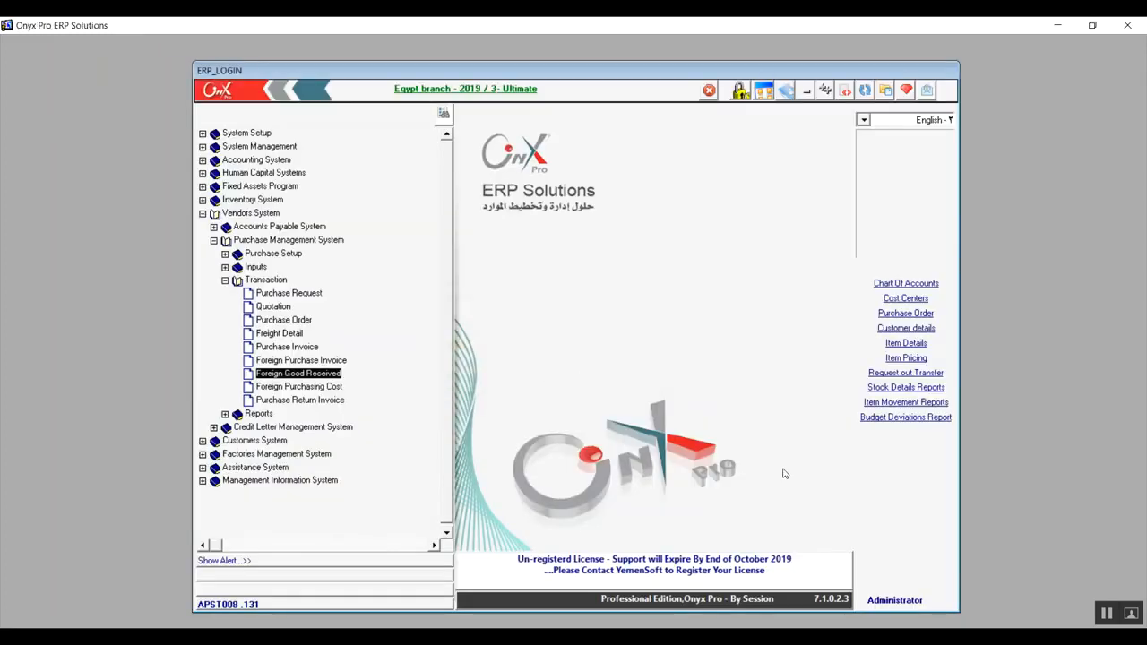